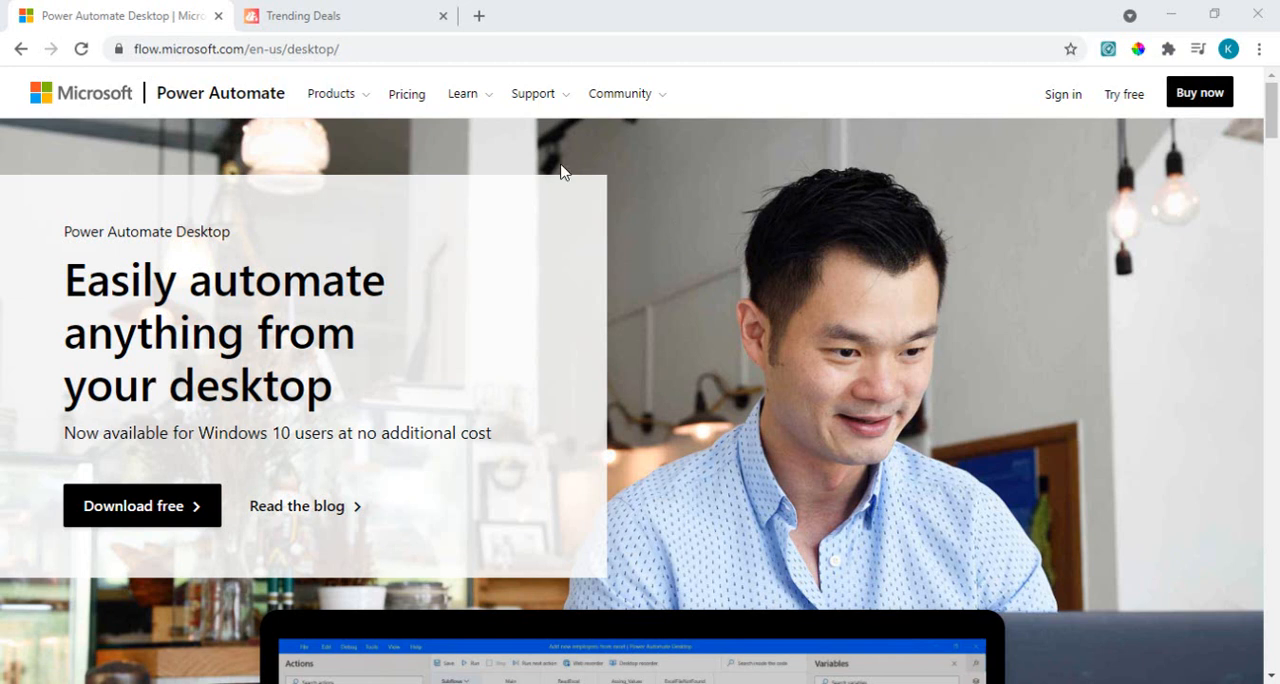
Step: Look over the products and prices on the Daily Steals Trending Deals page in the browser
{"action": "left_click", "coordinate": [320, 17]}
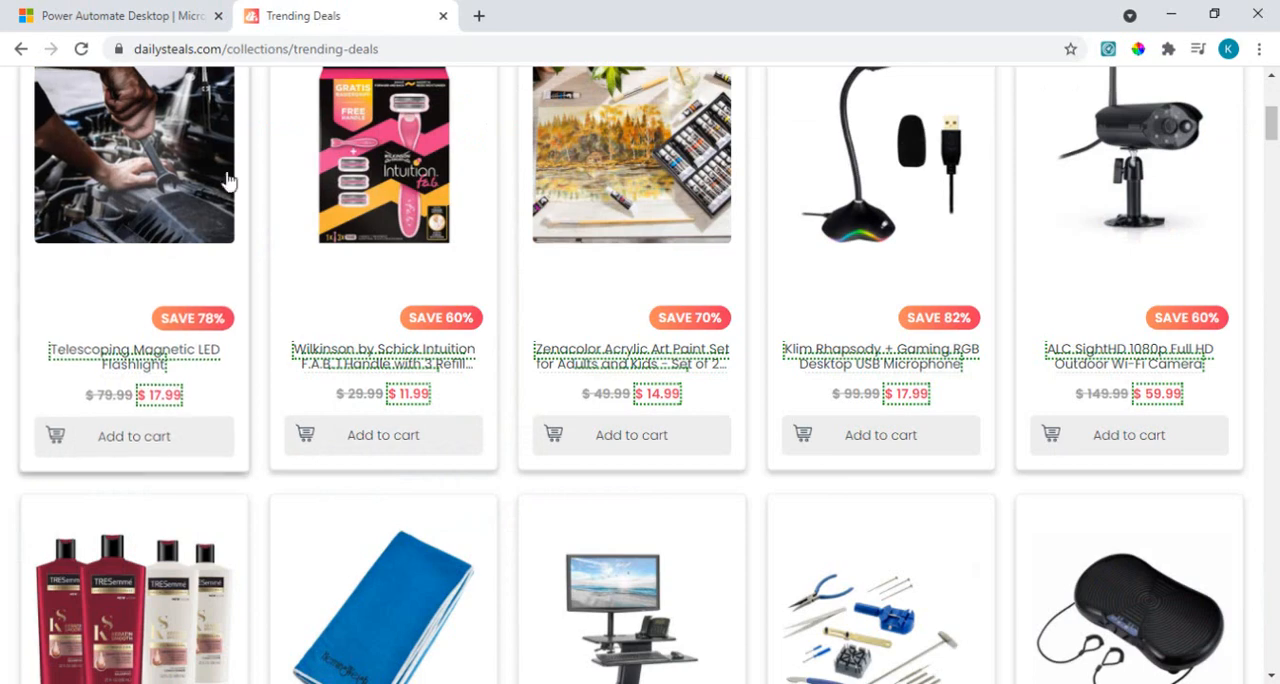
{"action": "mouse_move", "coordinate": [1272, 118]}
{"action": "left_mouse_down"}
{"action": "mouse_move", "coordinate": [1272, 96]}
{"action": "mouse_move", "coordinate": [1274, 110]}
{"action": "left_mouse_up"}
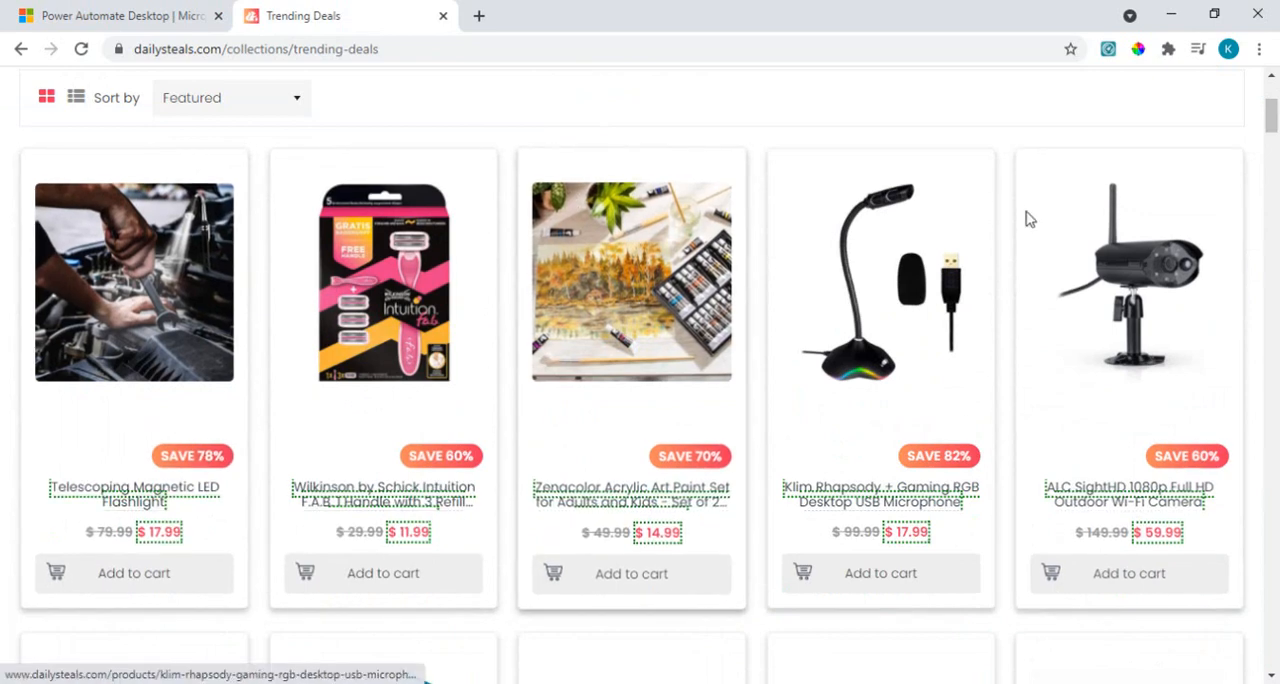
{"action": "mouse_move", "coordinate": [1272, 114]}
{"action": "left_mouse_down"}
{"action": "mouse_move", "coordinate": [1274, 140]}
{"action": "mouse_move", "coordinate": [1274, 113]}
{"action": "left_mouse_up"}
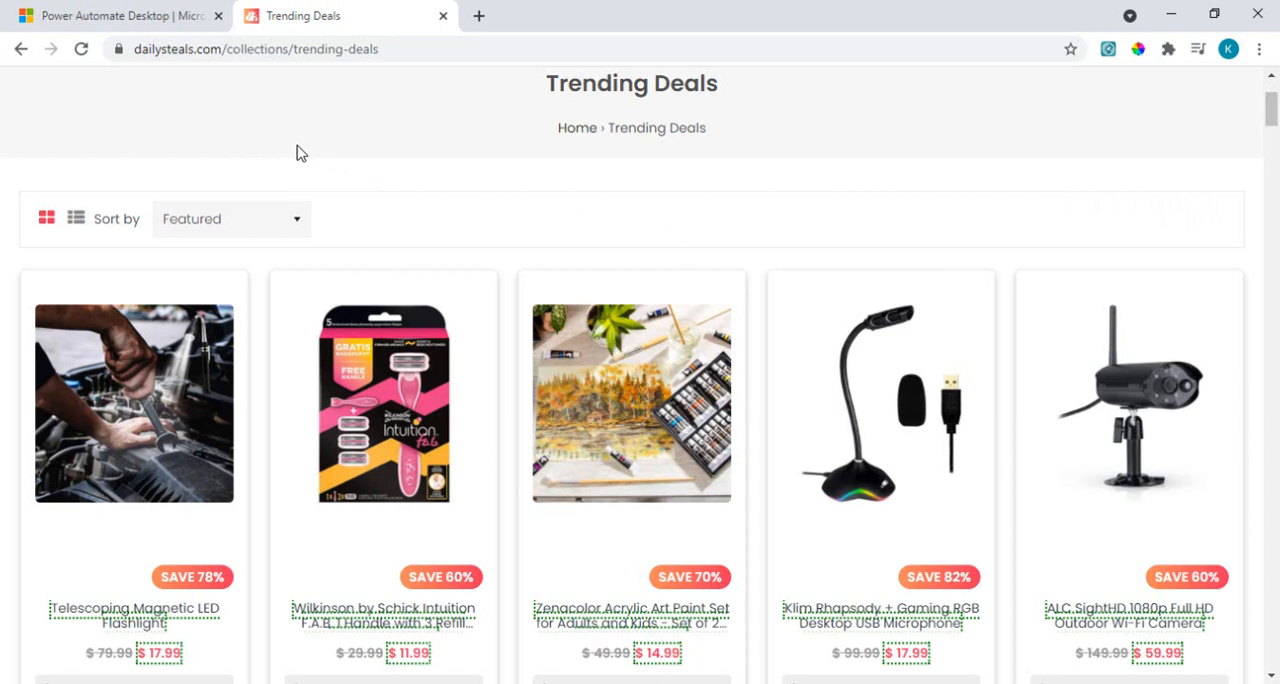
Step: Switch to Power Automate Desktop and create a new flow named TodaysDeals
{"action": "left_click", "coordinate": [900, 682]}
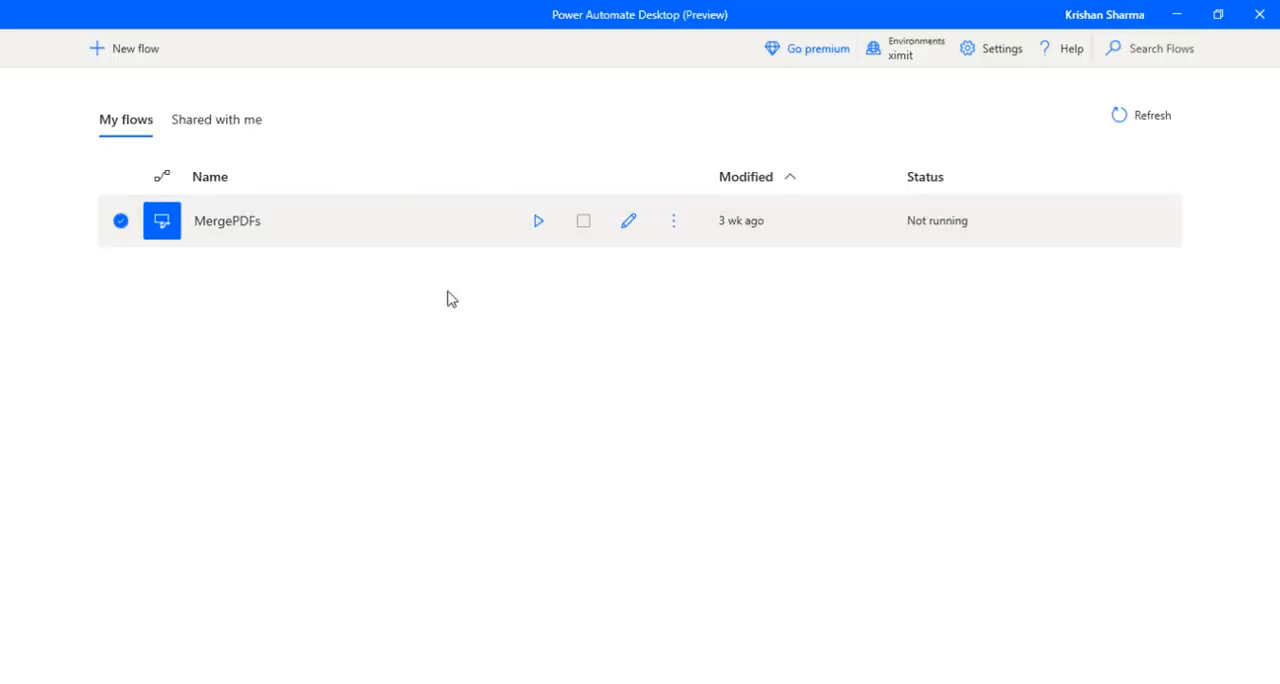
{"action": "left_click", "coordinate": [130, 60]}
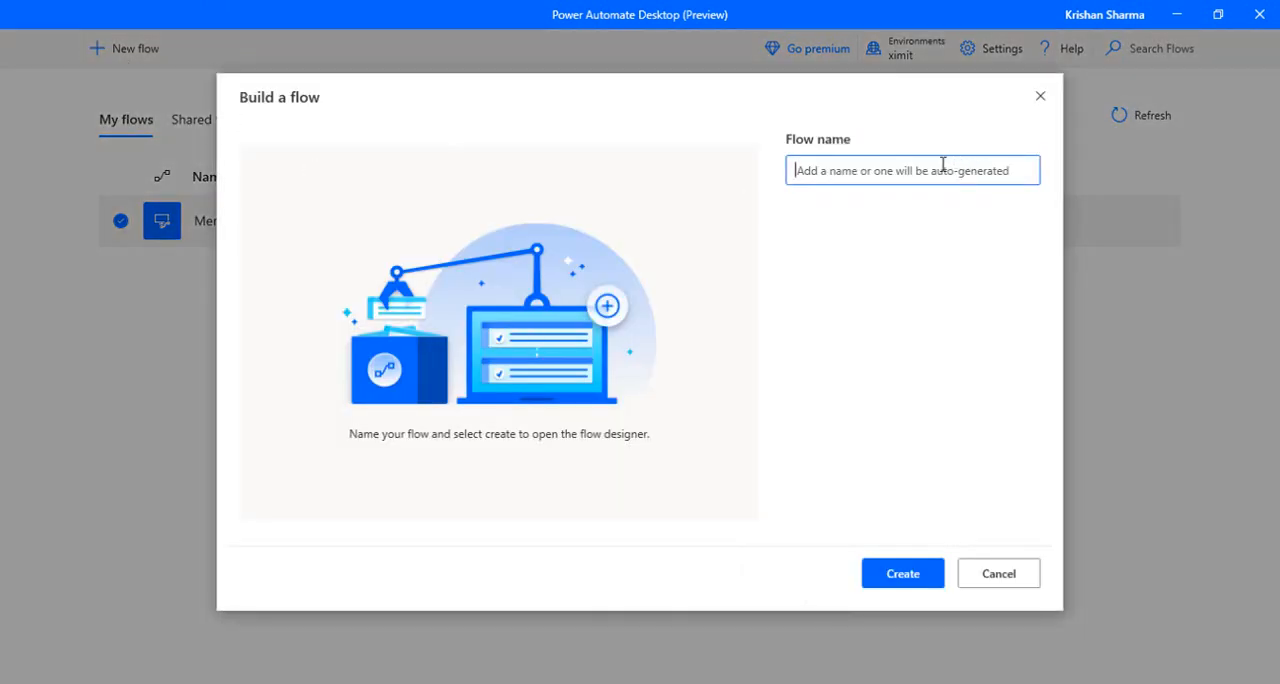
{"action": "type", "text": "TodaysDeals"}
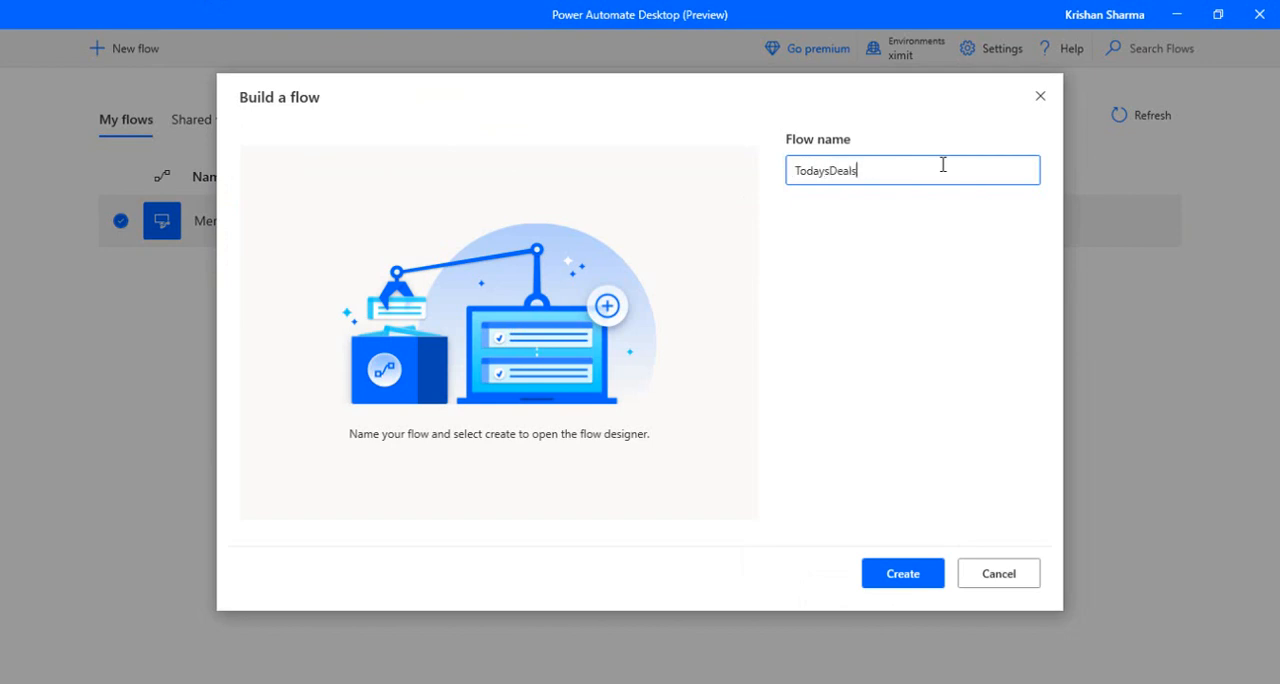
{"action": "left_click", "coordinate": [895, 584]}
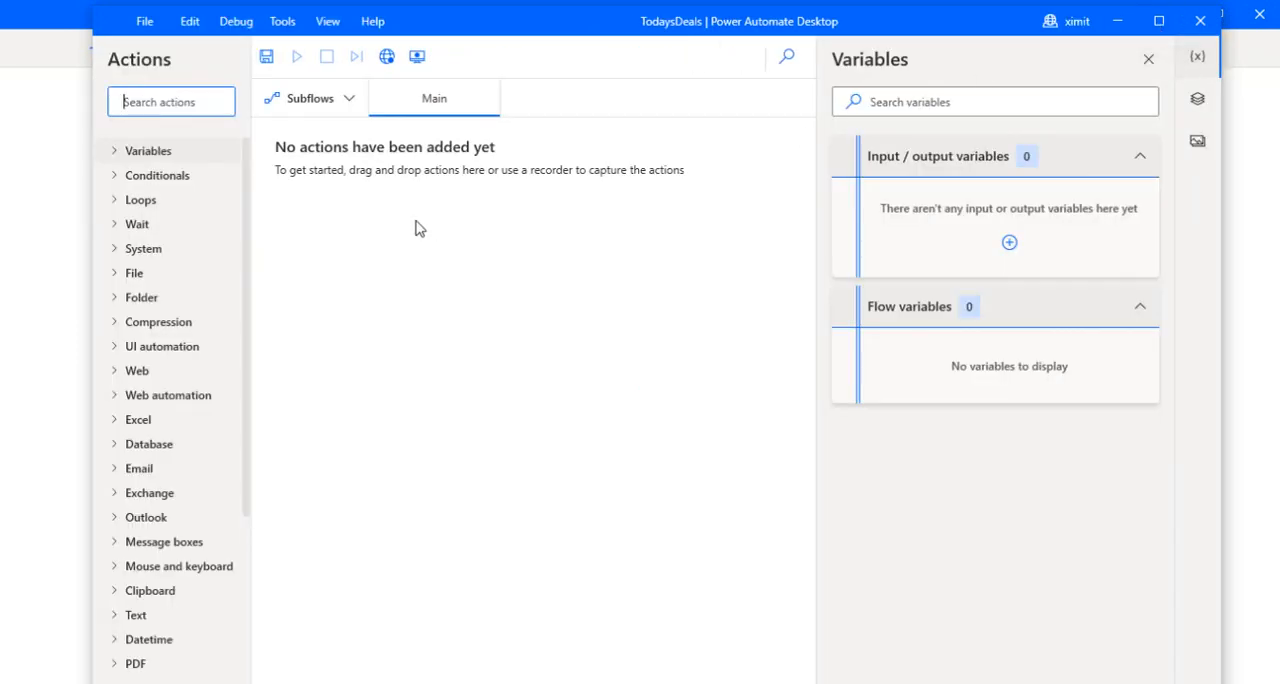
{"action": "left_click", "coordinate": [283, 22]}
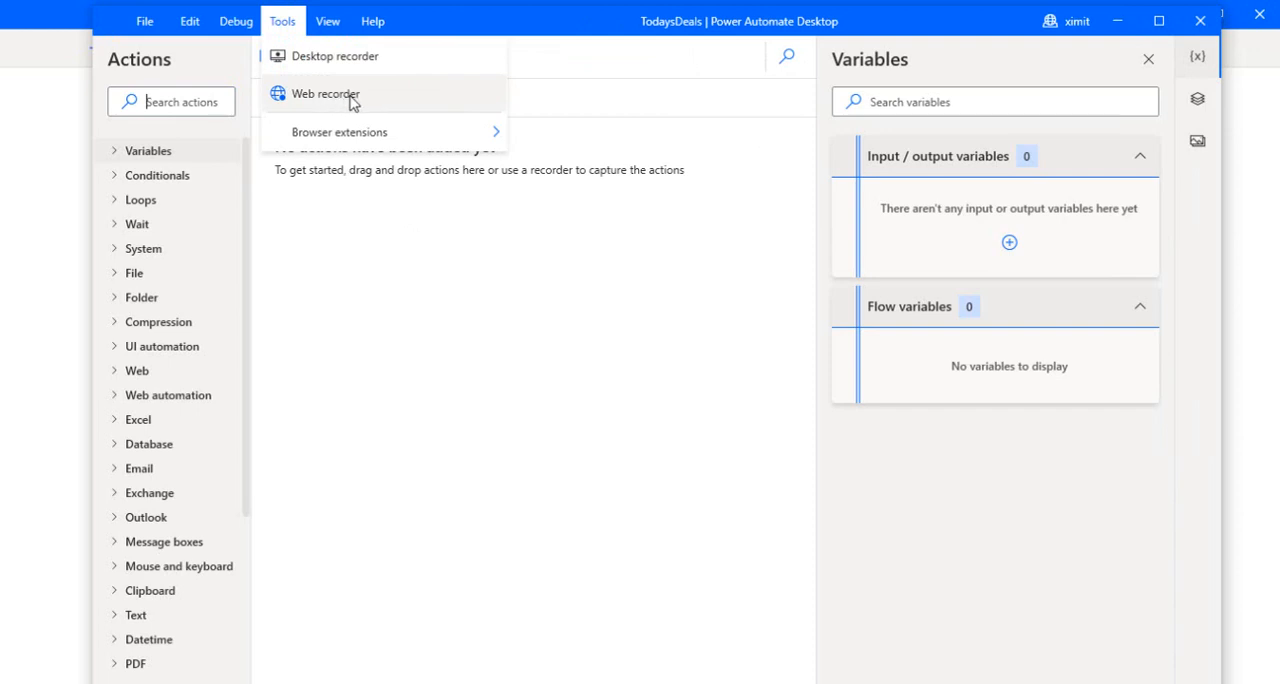
{"action": "left_click", "coordinate": [432, 248]}
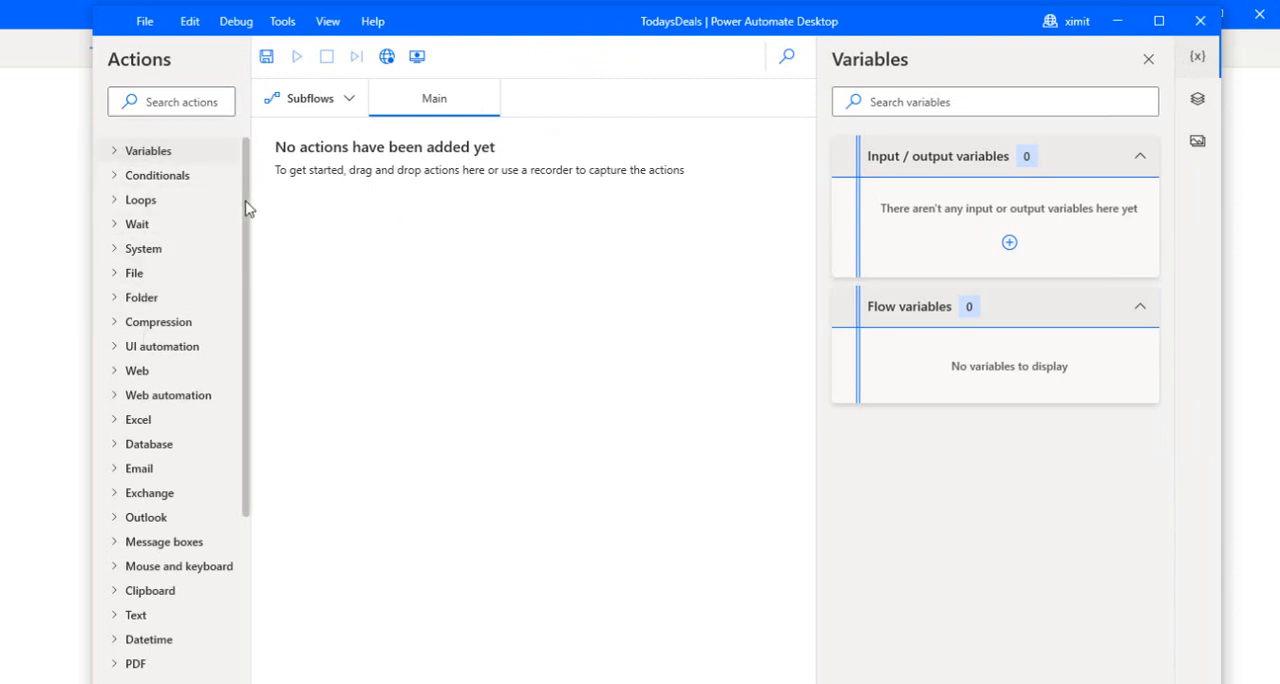
Step: Expand the Web automation action group and widen the actions list so the full action names can be read
{"action": "left_click_drag", "start_coordinate": [243, 243], "coordinate": [244, 332]}
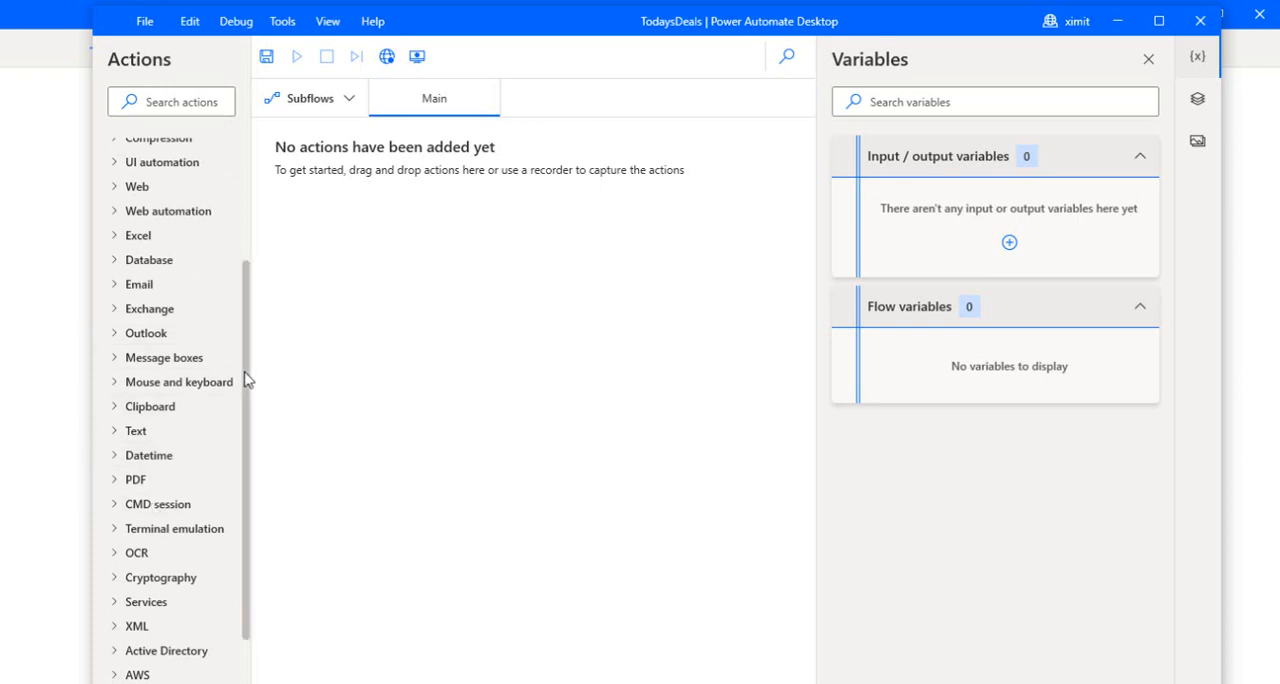
{"action": "scroll", "coordinate": [247, 380], "scroll_direction": "up", "scroll_amount": 1}
{"action": "left_click", "coordinate": [116, 246]}
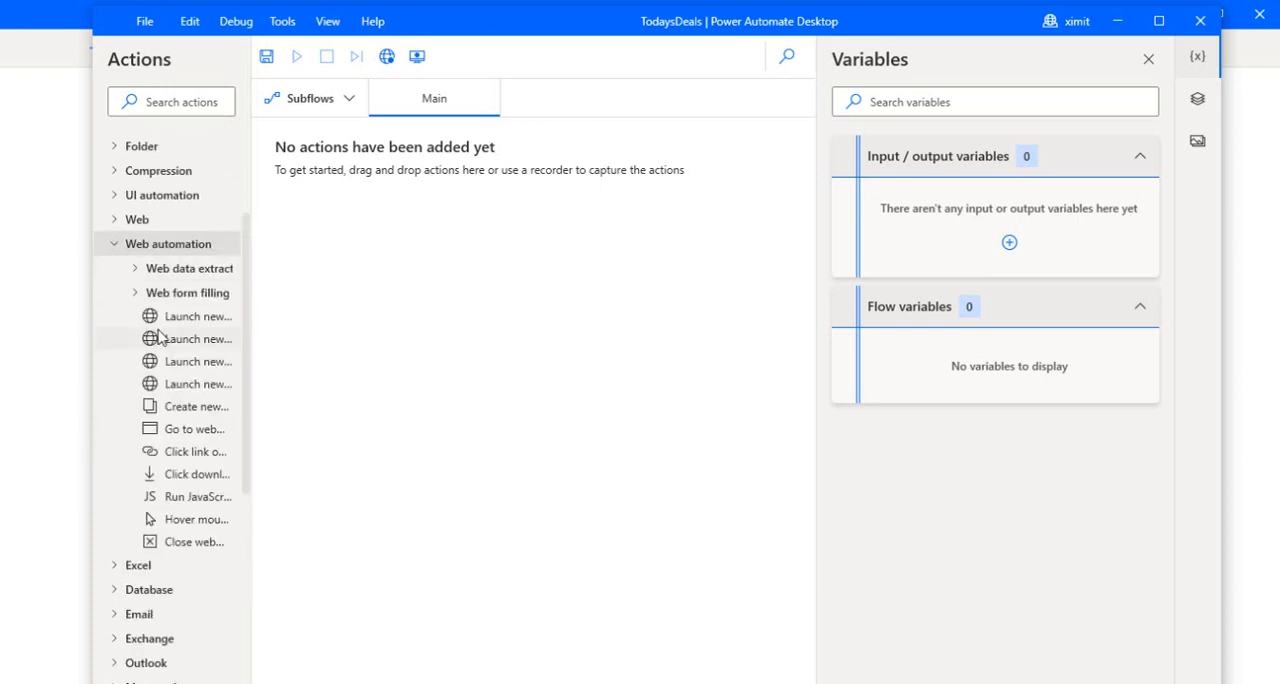
{"action": "left_click_drag", "start_coordinate": [251, 322], "coordinate": [314, 322]}
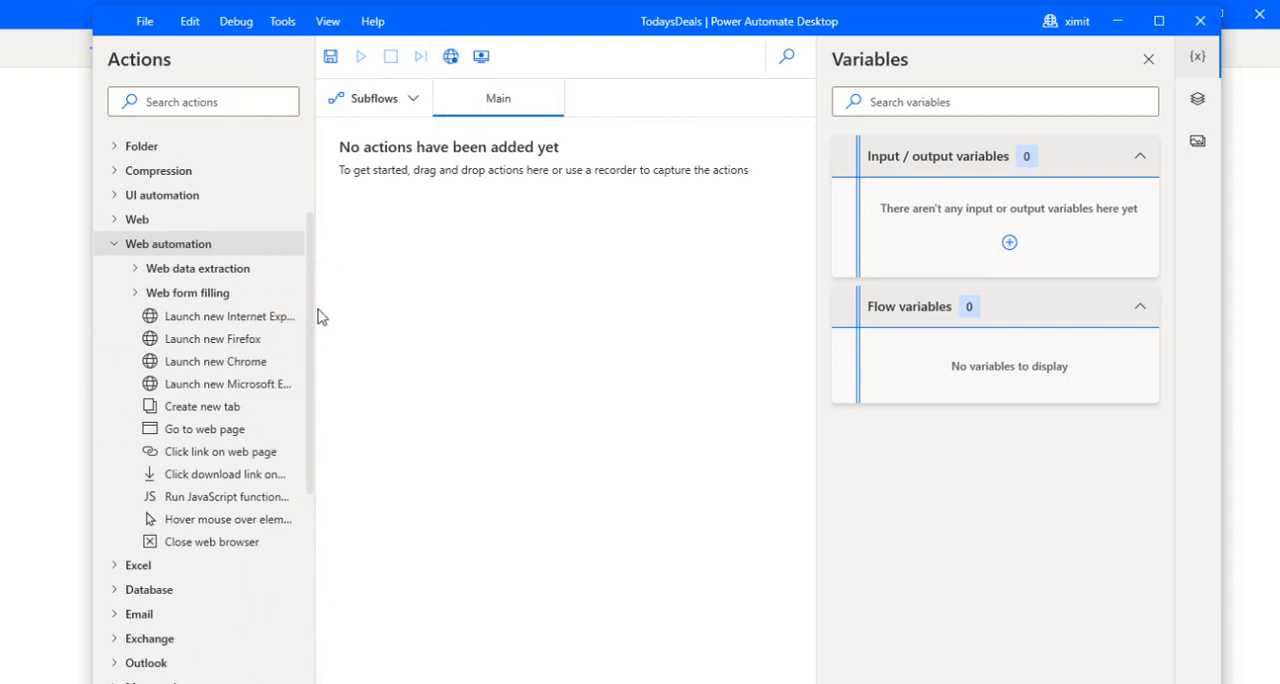
{"action": "left_click_drag", "start_coordinate": [314, 322], "coordinate": [348, 320]}
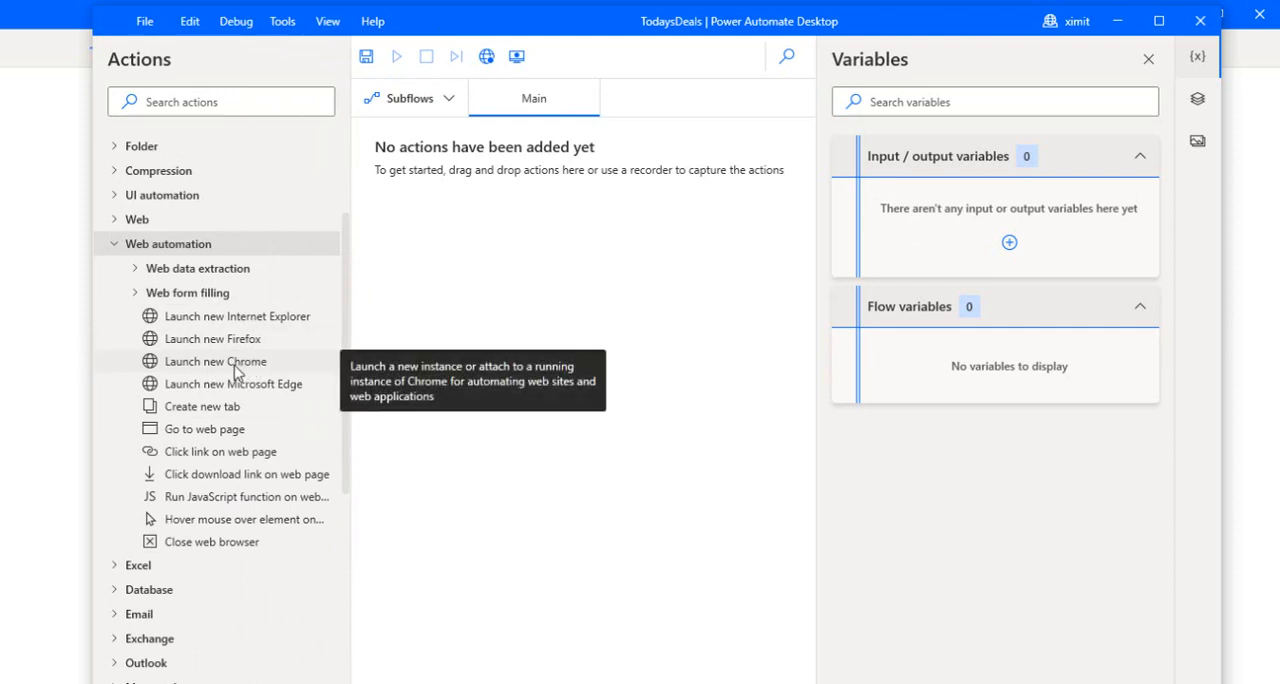
{"action": "left_click_drag", "start_coordinate": [216, 362], "coordinate": [566, 240]}
{"action": "left_click", "coordinate": [604, 349]}
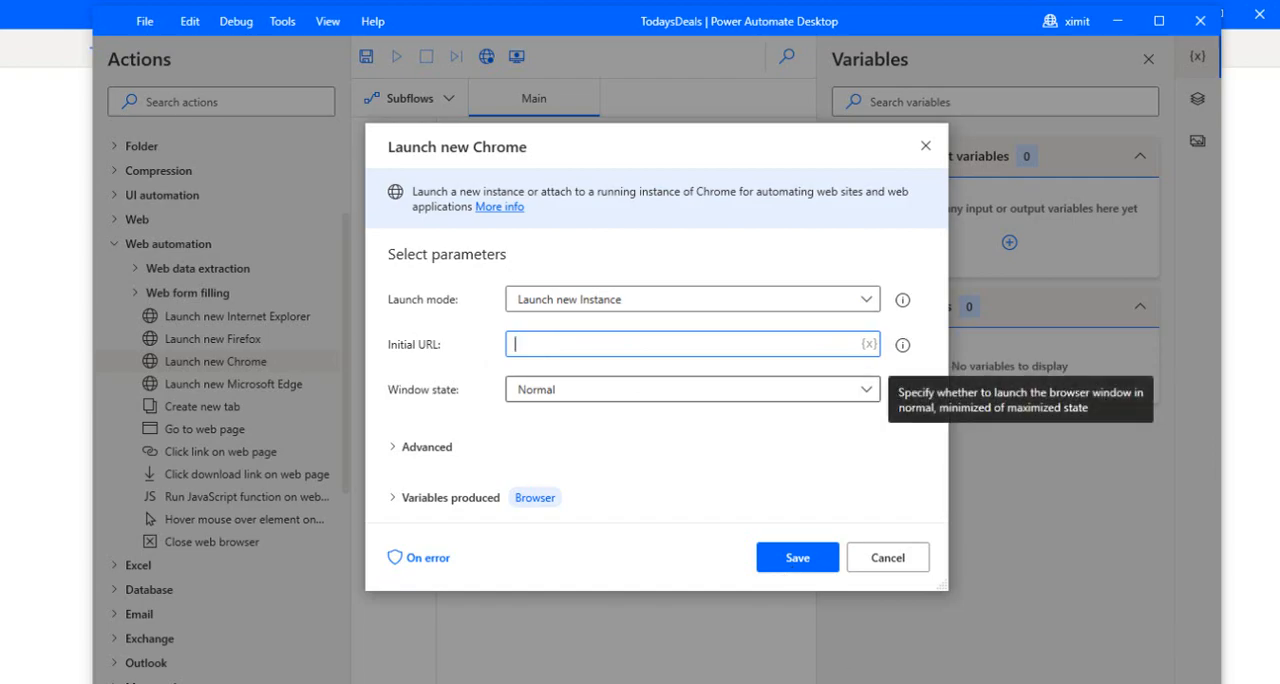
{"action": "left_click", "coordinate": [842, 683]}
{"action": "left_click", "coordinate": [372, 48]}
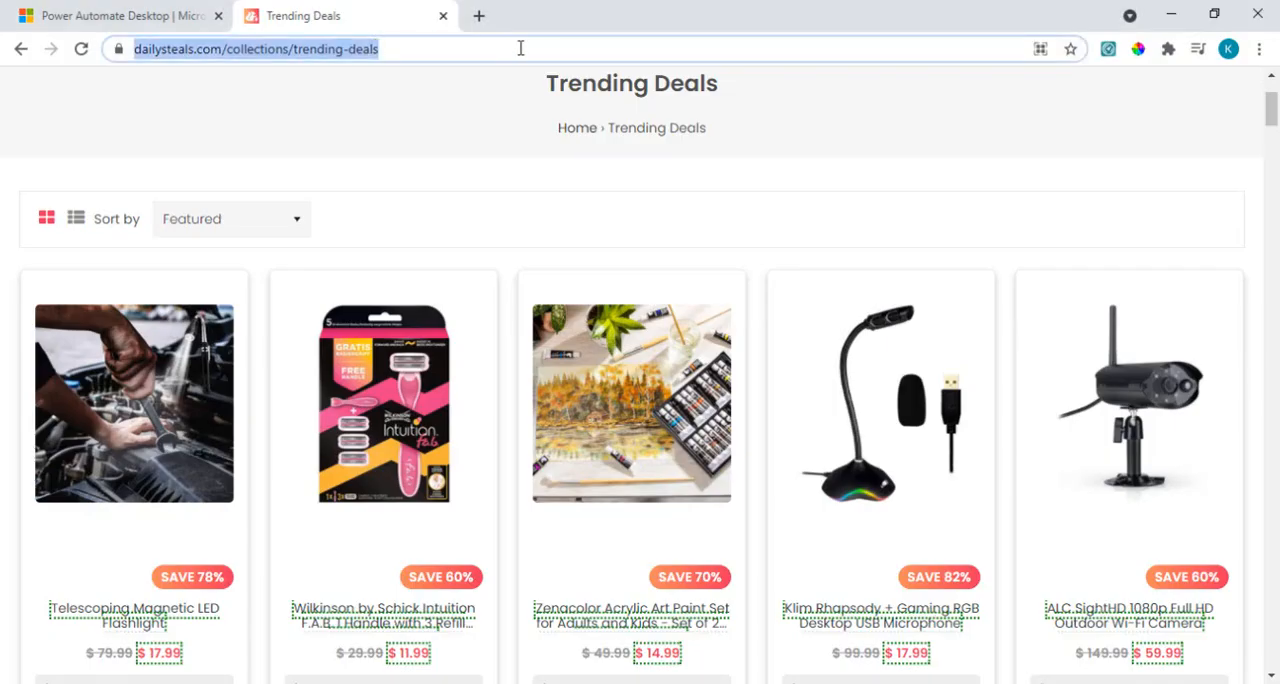
{"action": "key", "text": "ctrl+c"}
{"action": "key", "text": "alt+Tab"}
{"action": "key", "text": "ctrl+v"}
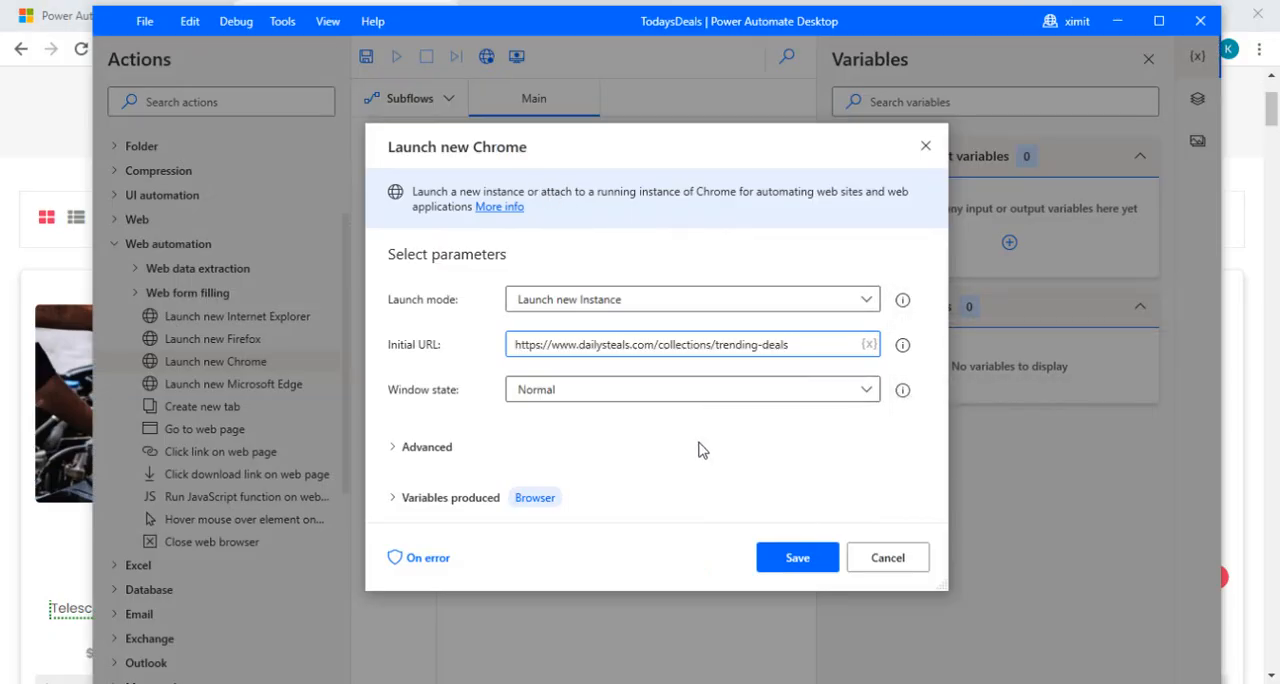
Step: Check the window state choices, advanced options and produced variable of the Launch new Chrome action, keep window state Normal, and save it
{"action": "left_click", "coordinate": [548, 395]}
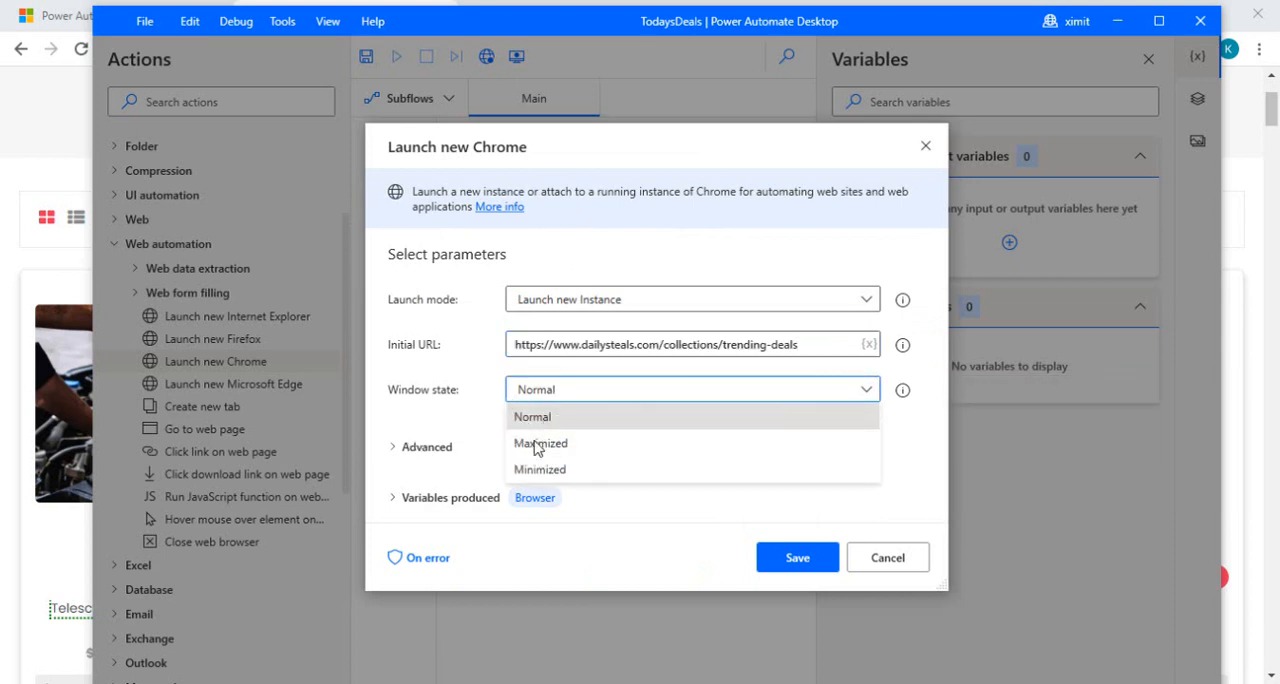
{"action": "left_click", "coordinate": [460, 412]}
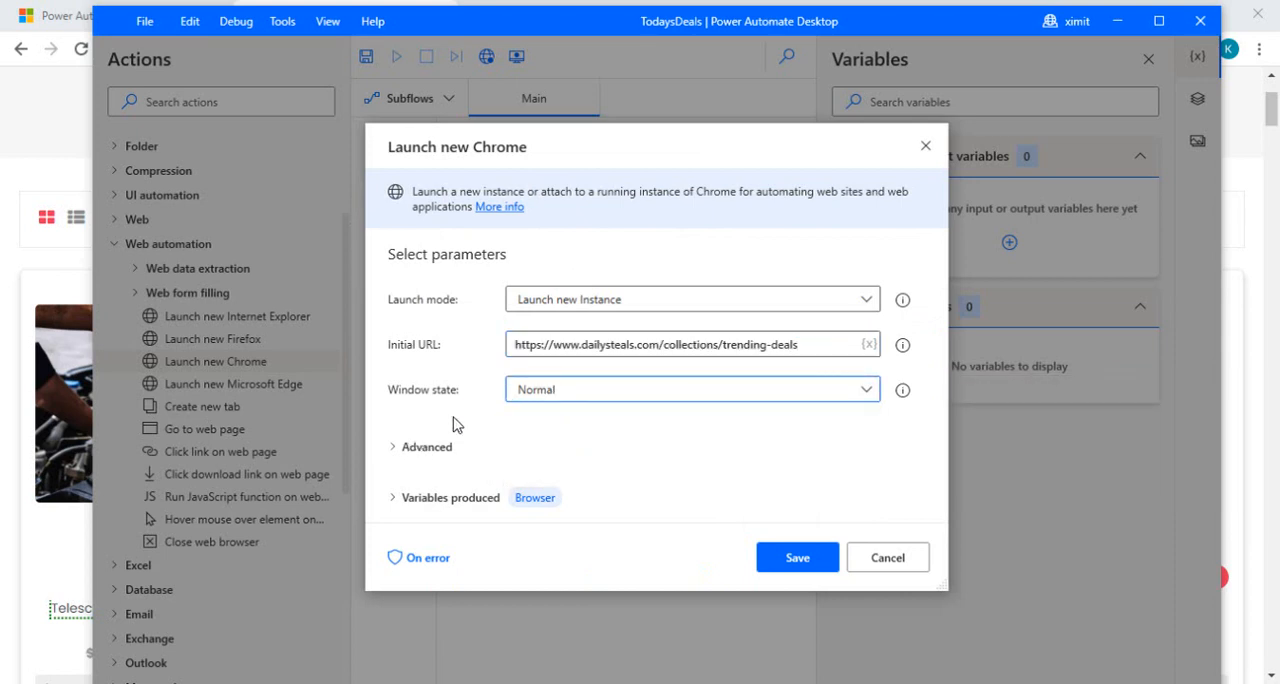
{"action": "left_click", "coordinate": [398, 450]}
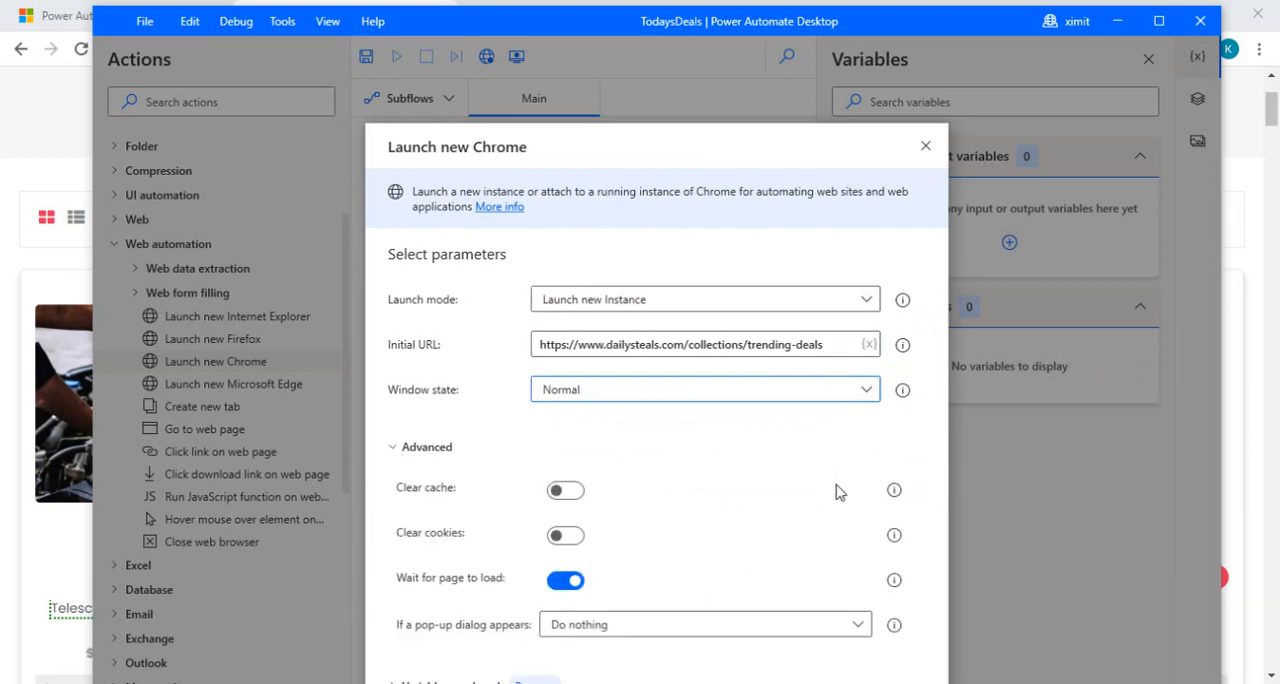
{"action": "left_click", "coordinate": [396, 449]}
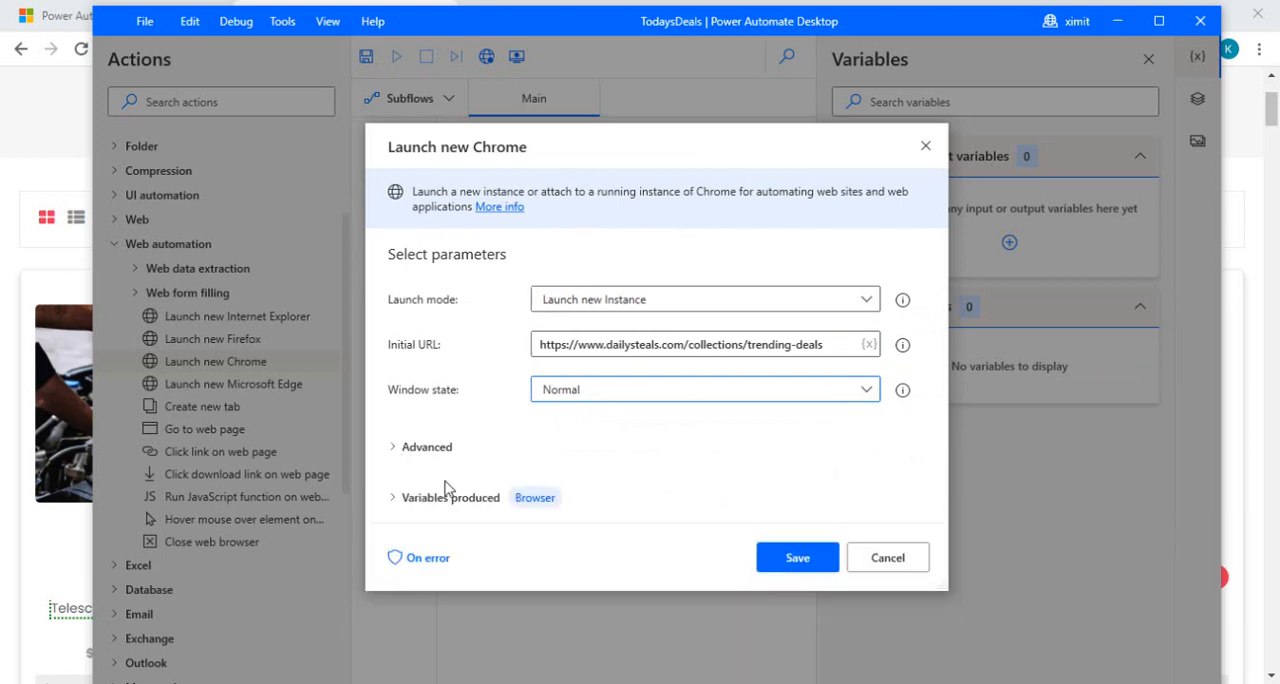
{"action": "left_click", "coordinate": [396, 500]}
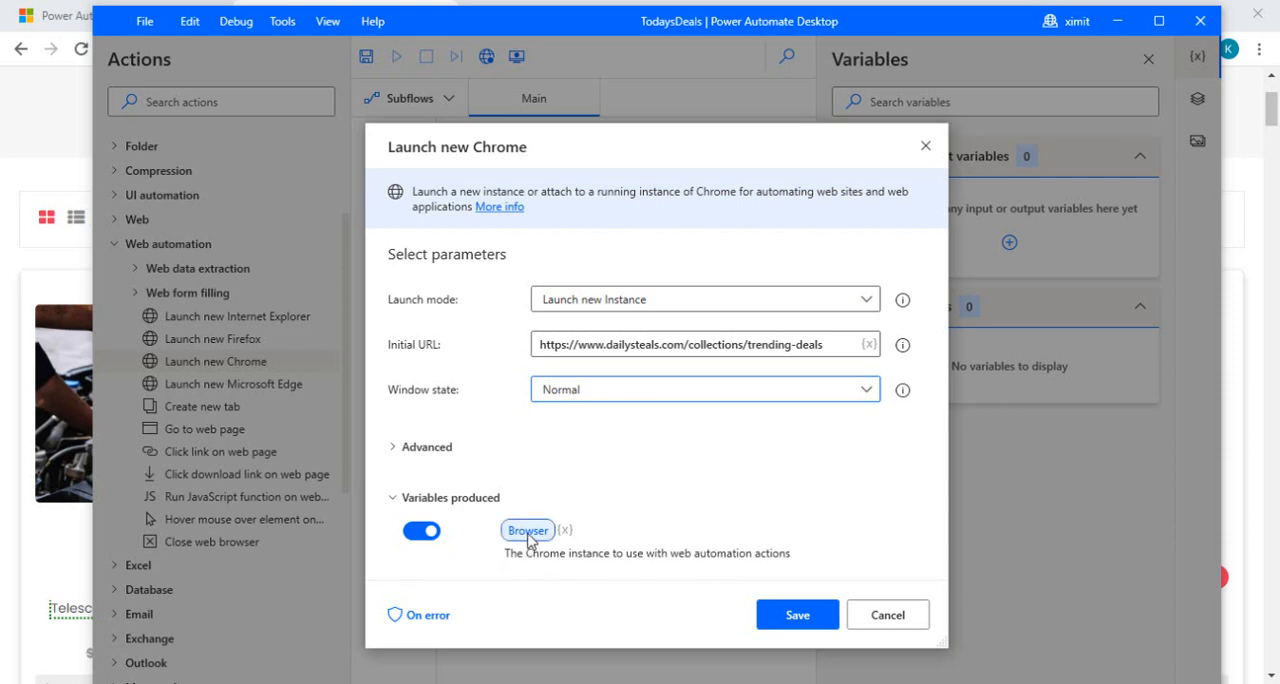
{"action": "left_click", "coordinate": [797, 618]}
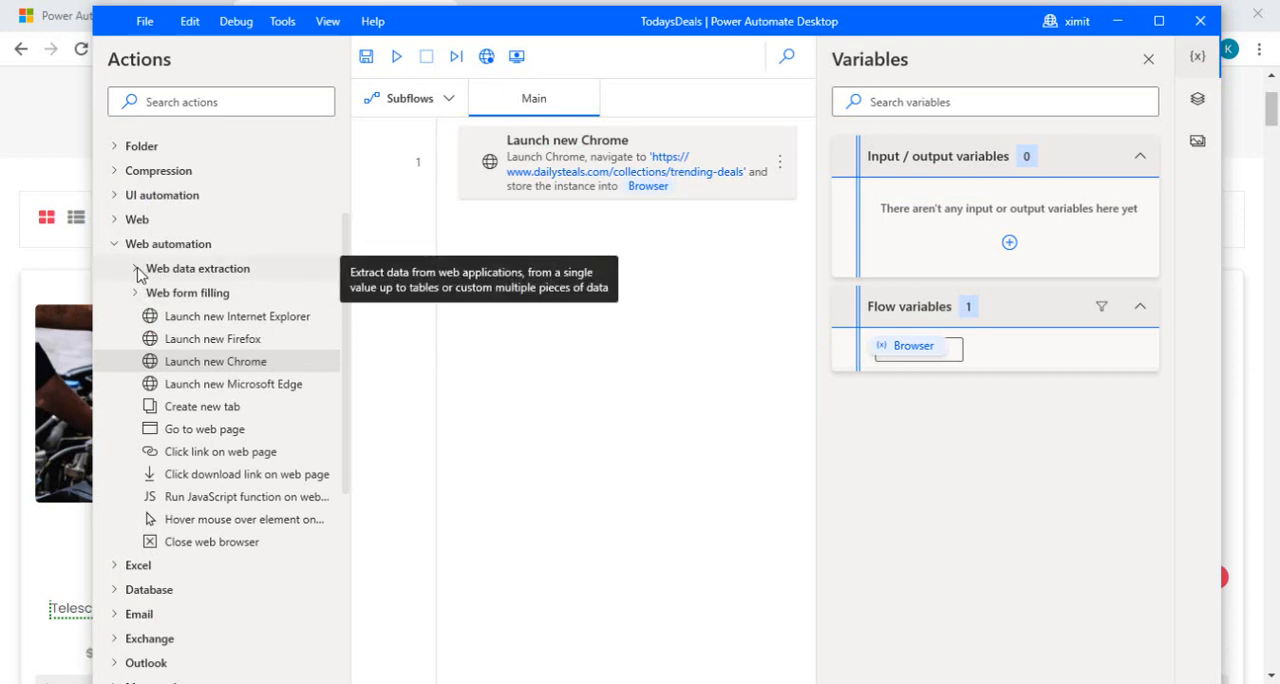
Step: Add an Extract data from web page action after Launch new Chrome, keeping %Browser% as the web browser instance
{"action": "left_click", "coordinate": [137, 271]}
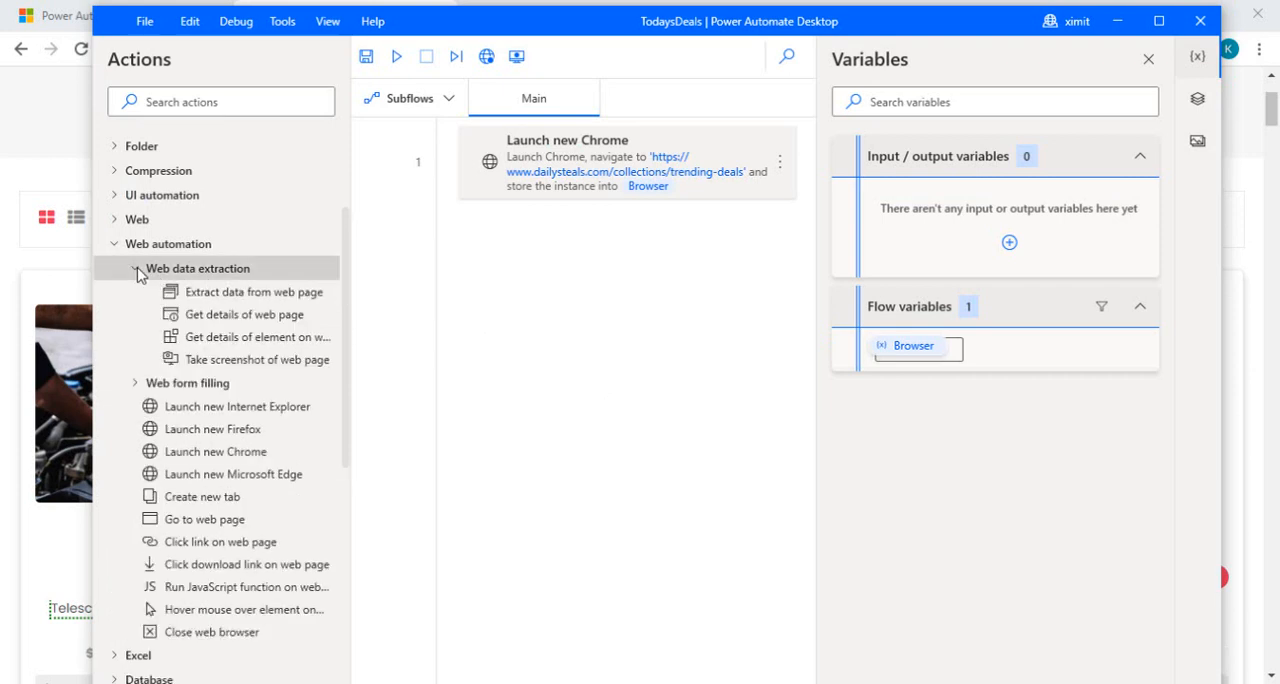
{"action": "left_click", "coordinate": [227, 298]}
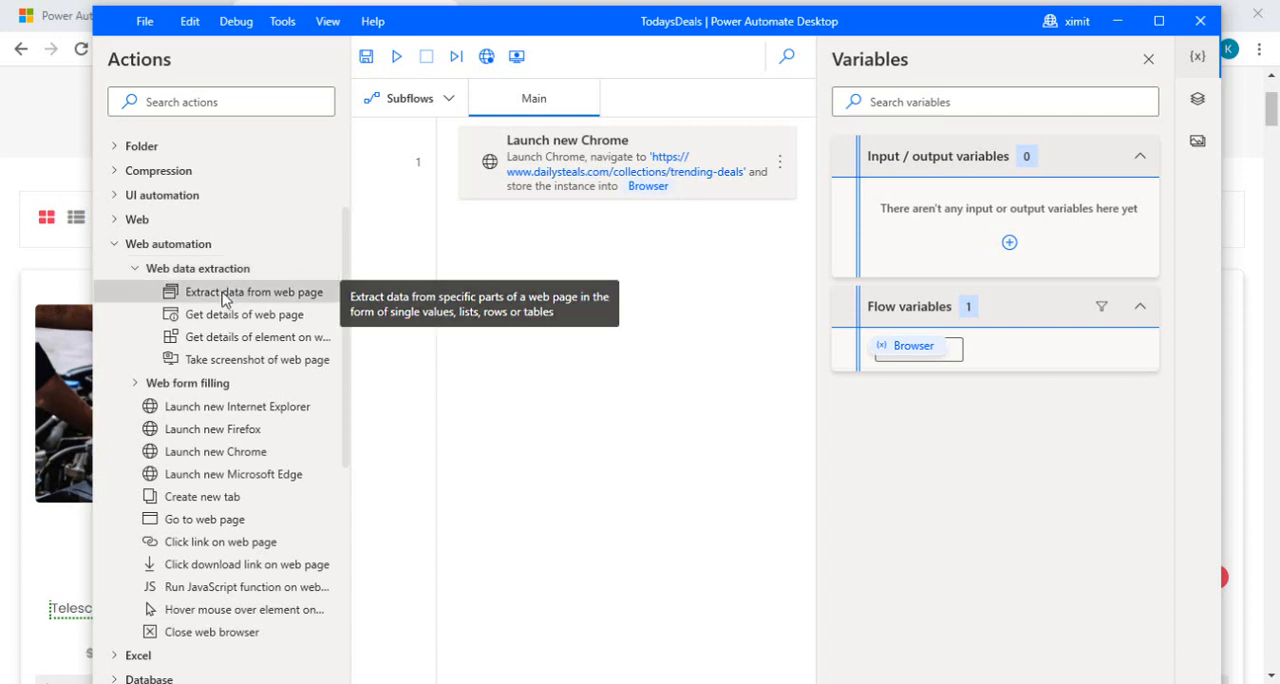
{"action": "left_click_drag", "start_coordinate": [251, 297], "coordinate": [567, 266]}
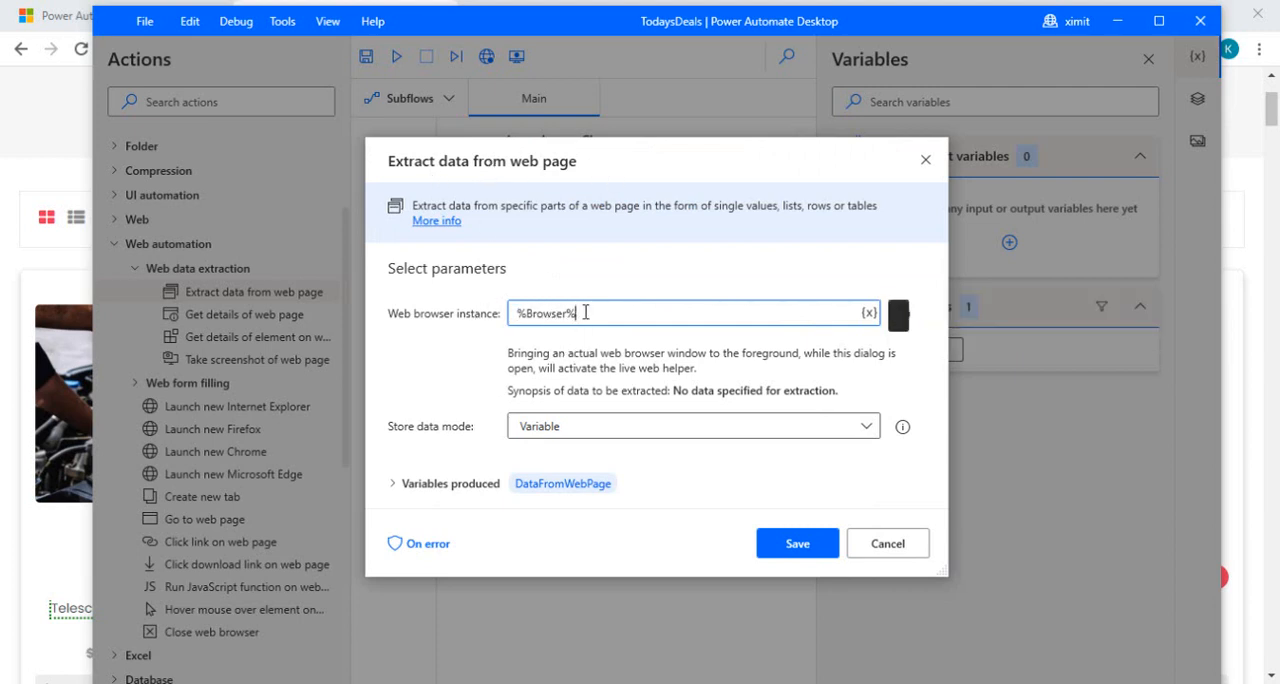
{"action": "left_click_drag", "start_coordinate": [578, 313], "coordinate": [519, 316]}
{"action": "left_click", "coordinate": [587, 313]}
{"action": "left_click_drag", "start_coordinate": [588, 313], "coordinate": [517, 316]}
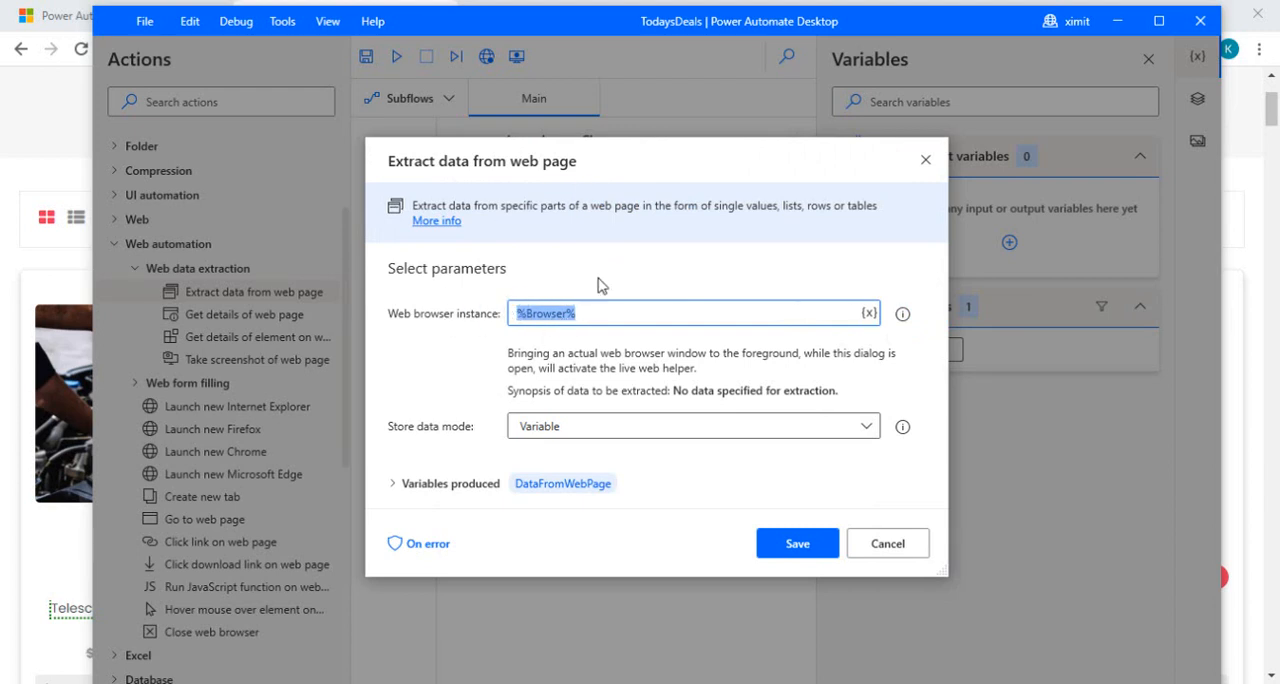
Step: Bring the Trending Deals page to the foreground to activate the live web helper, and move the helper window off the first products
{"action": "key", "text": "alt+Tab"}
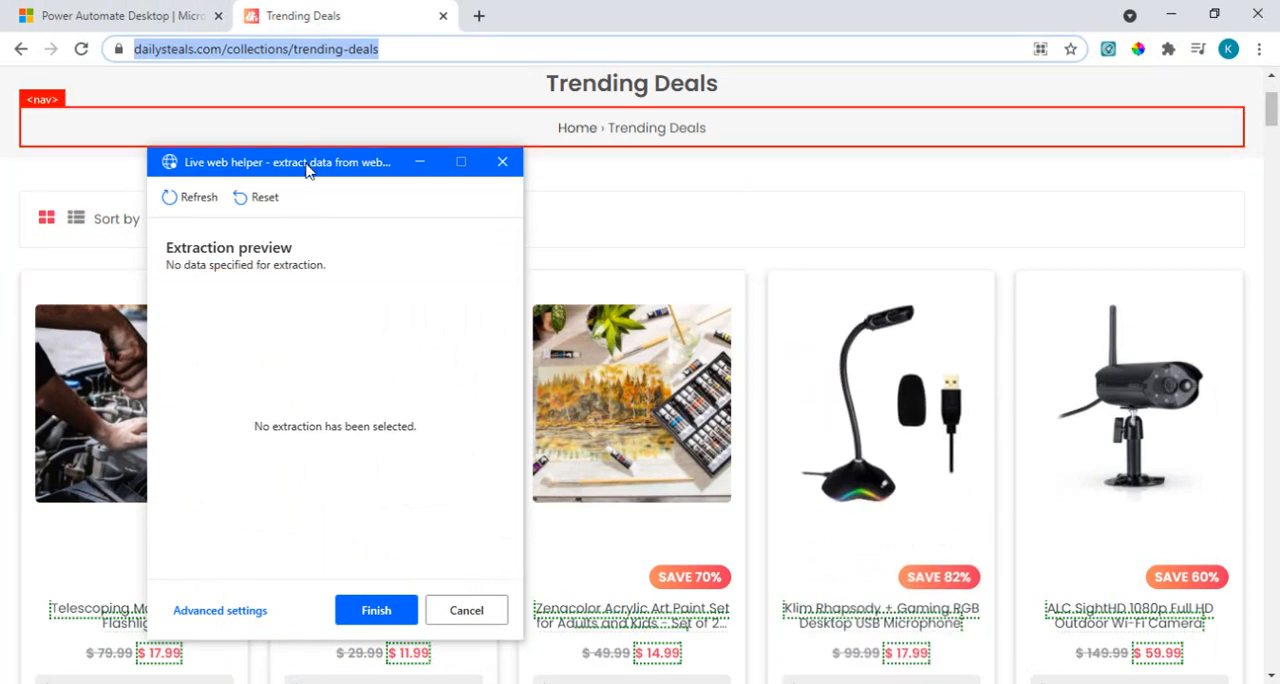
{"action": "left_click_drag", "start_coordinate": [307, 170], "coordinate": [790, 135]}
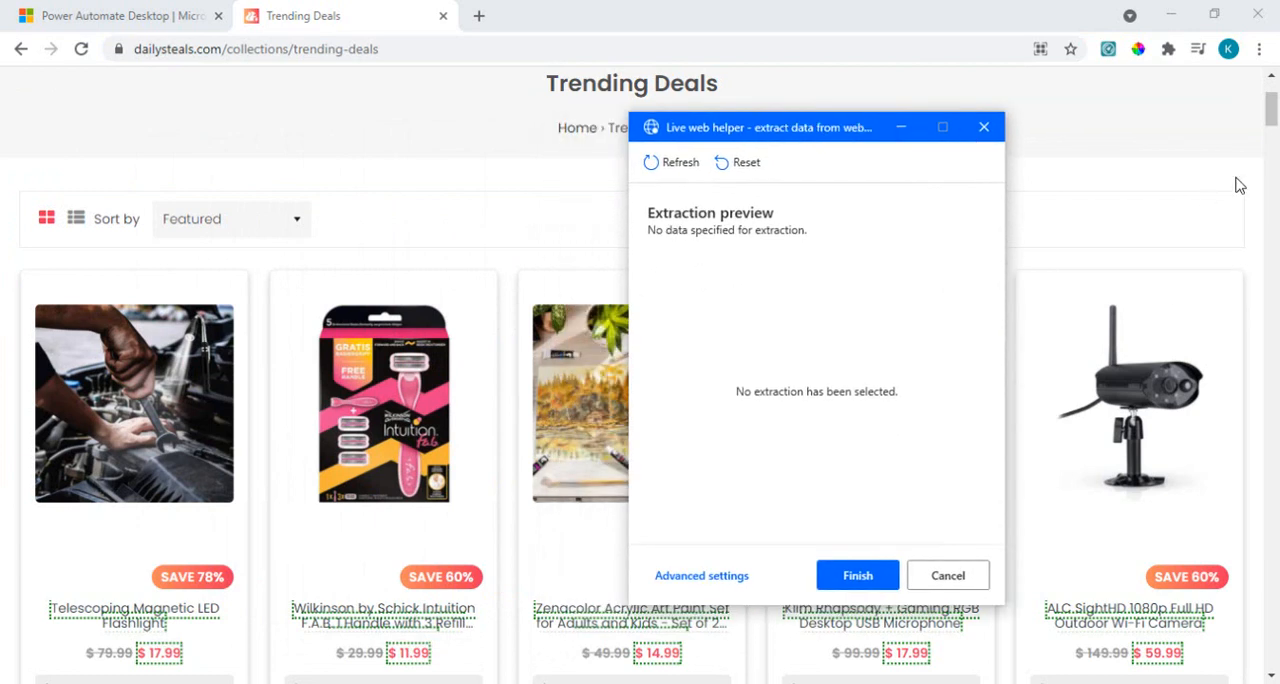
Step: Extract the text of the first product's name, Telescoping Magnetic LED Flashlight, and of its discounted price, $ 17.99
{"action": "left_click_drag", "start_coordinate": [1271, 116], "coordinate": [1273, 133]}
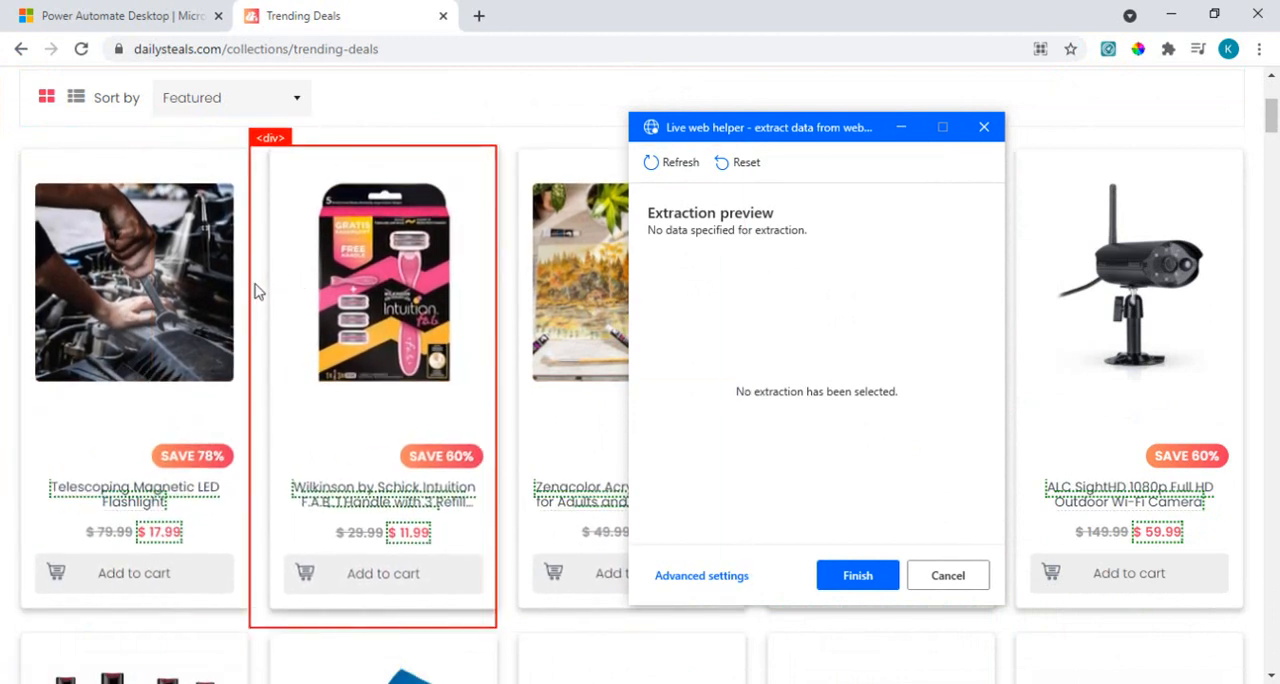
{"action": "right_click", "coordinate": [133, 497]}
{"action": "mouse_move", "coordinate": [297, 514]}
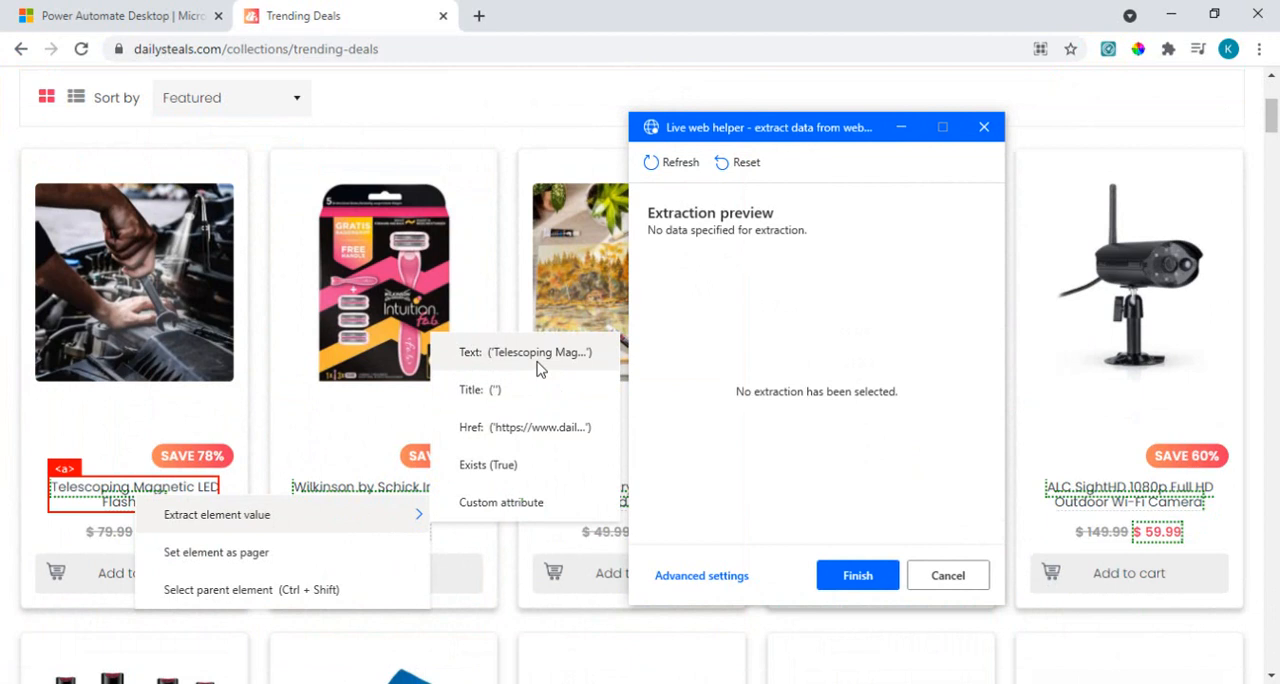
{"action": "left_click", "coordinate": [540, 369]}
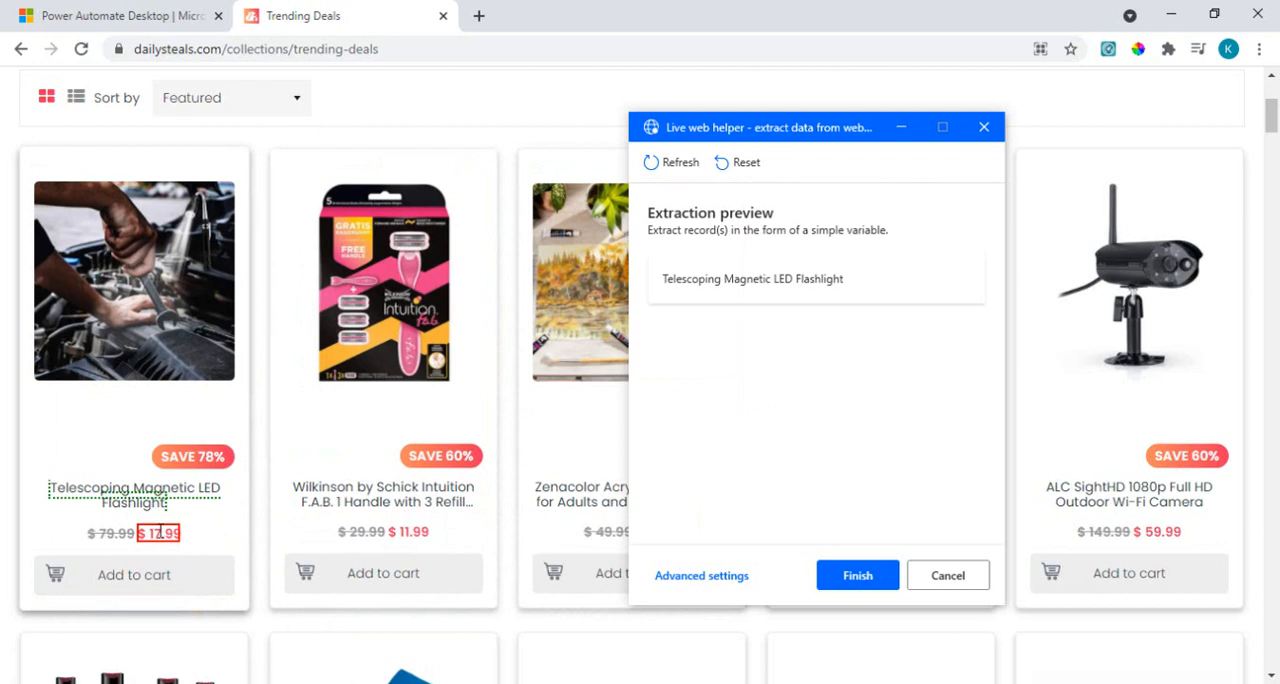
{"action": "right_click", "coordinate": [160, 533]}
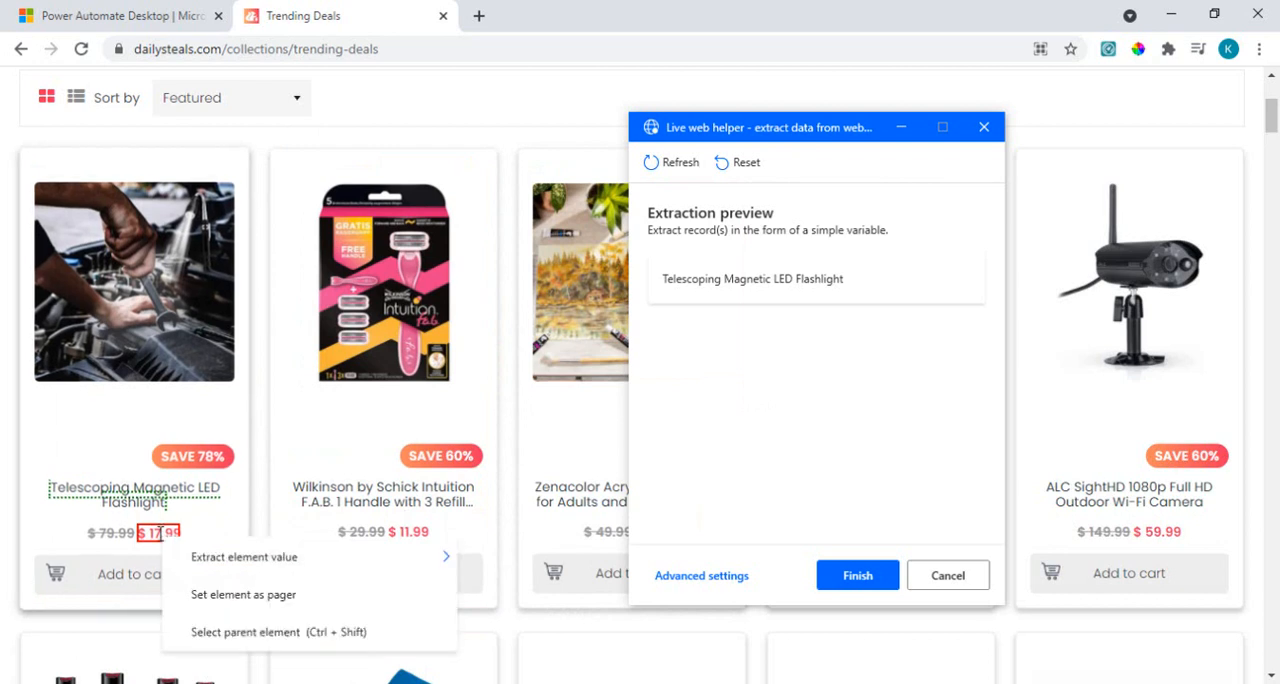
{"action": "mouse_move", "coordinate": [372, 560]}
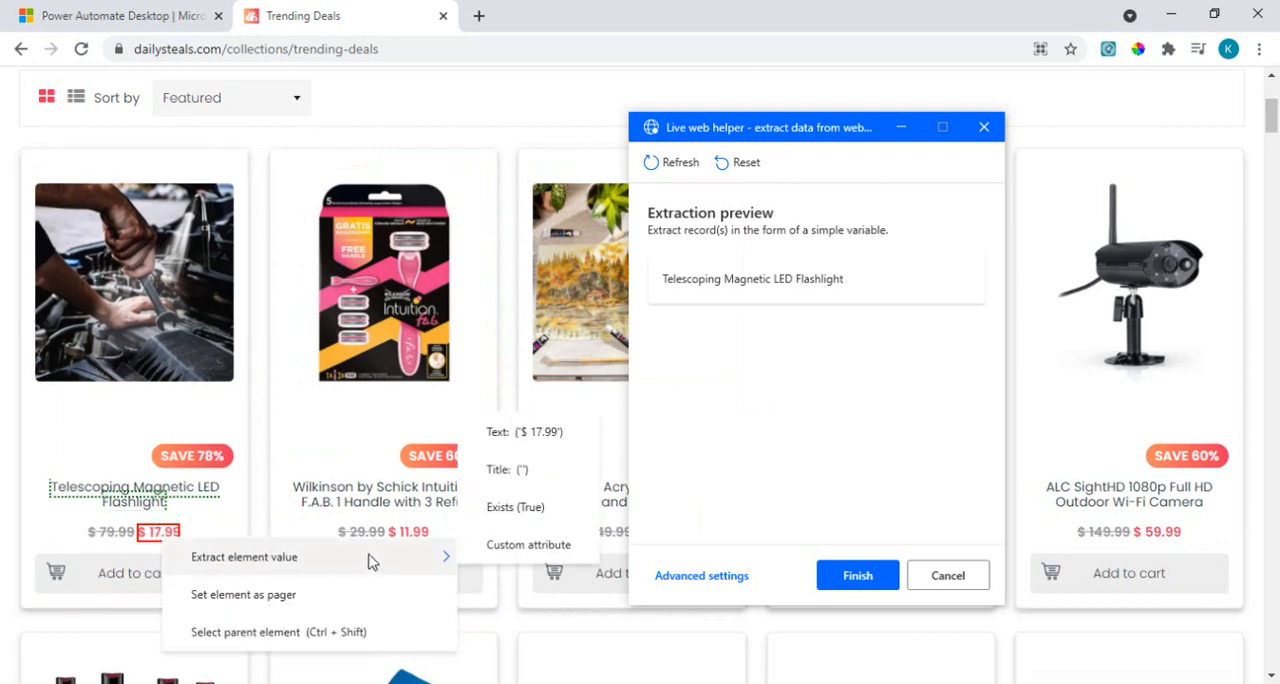
{"action": "left_click", "coordinate": [549, 433]}
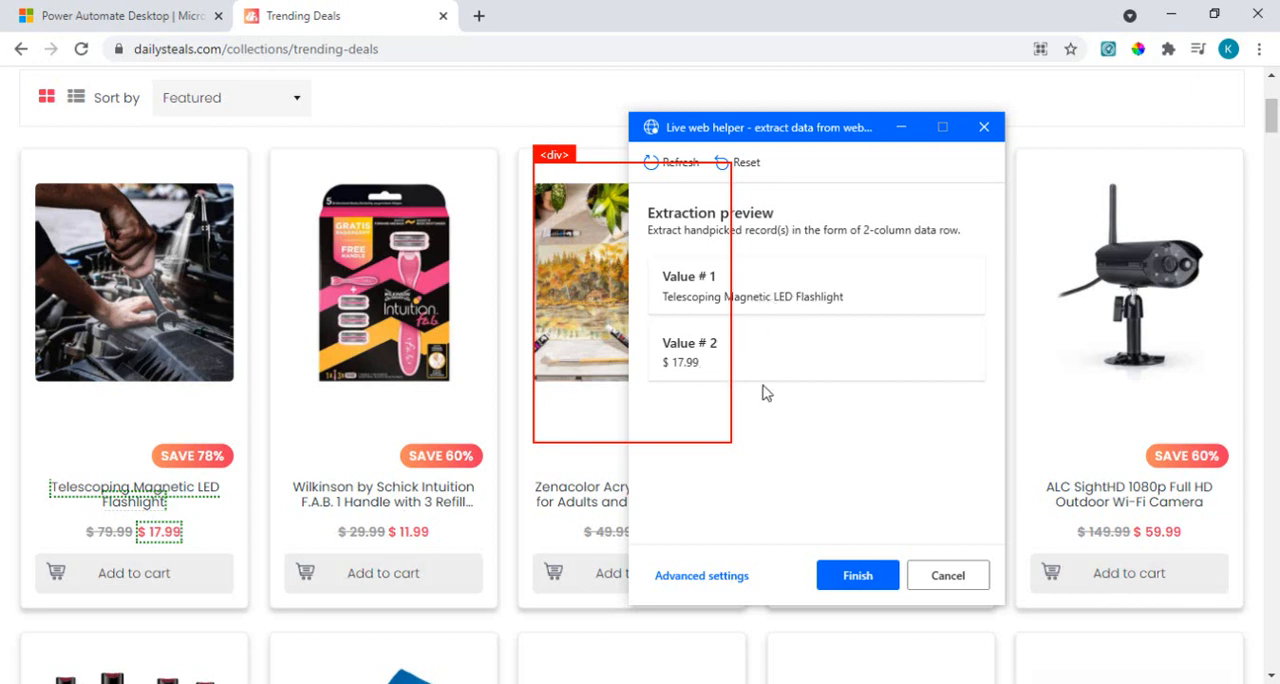
Step: Extract the text of the second product's name and its discounted price, $ 11.99, and check the two-column extraction preview against the page
{"action": "right_click", "coordinate": [430, 508]}
{"action": "mouse_move", "coordinate": [694, 522]}
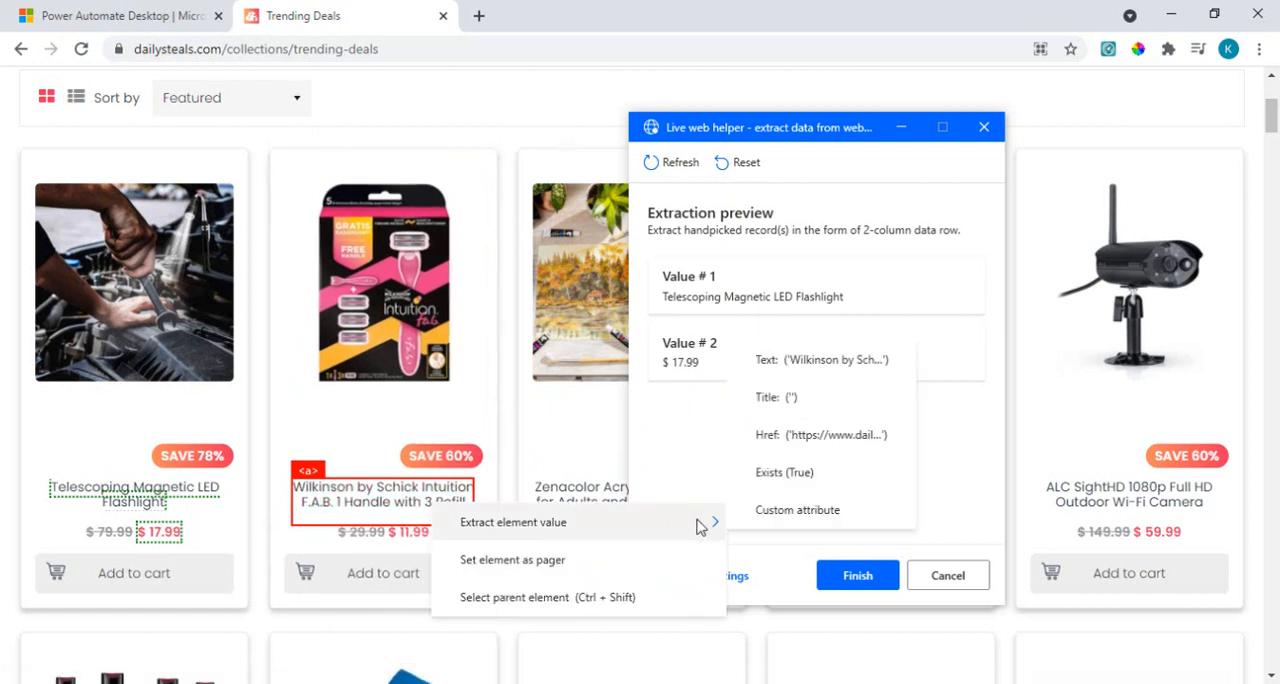
{"action": "left_click", "coordinate": [790, 359]}
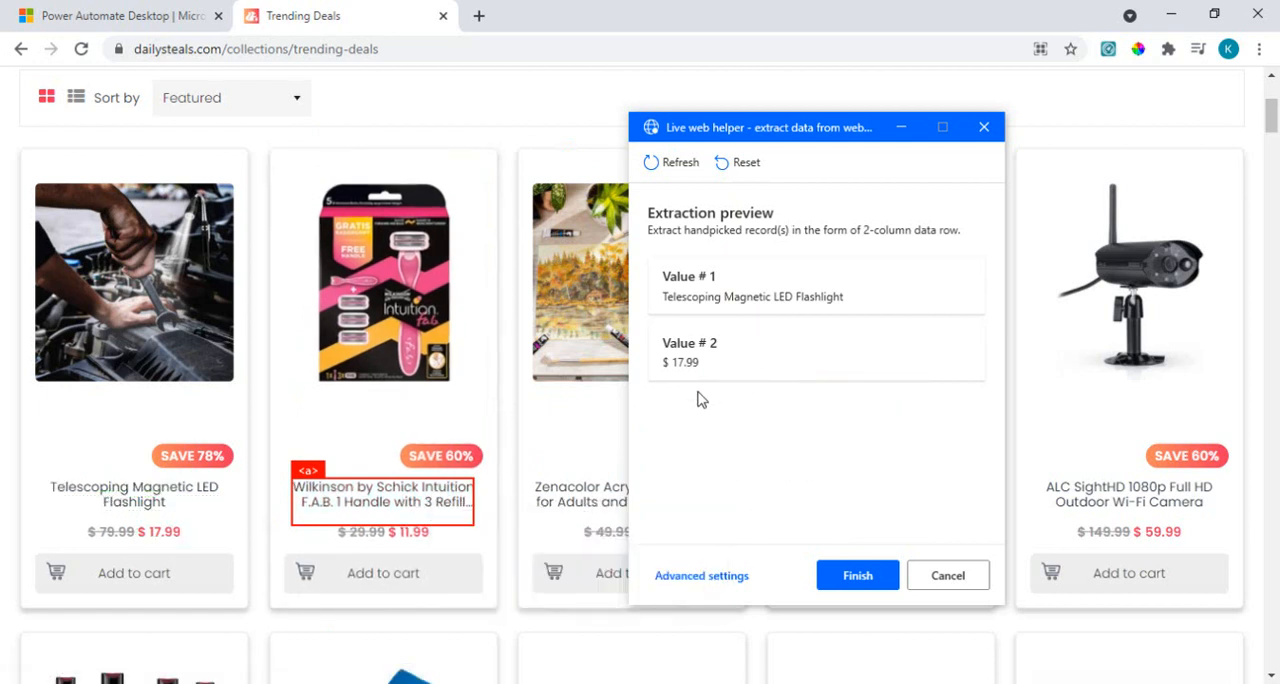
{"action": "right_click", "coordinate": [410, 533]}
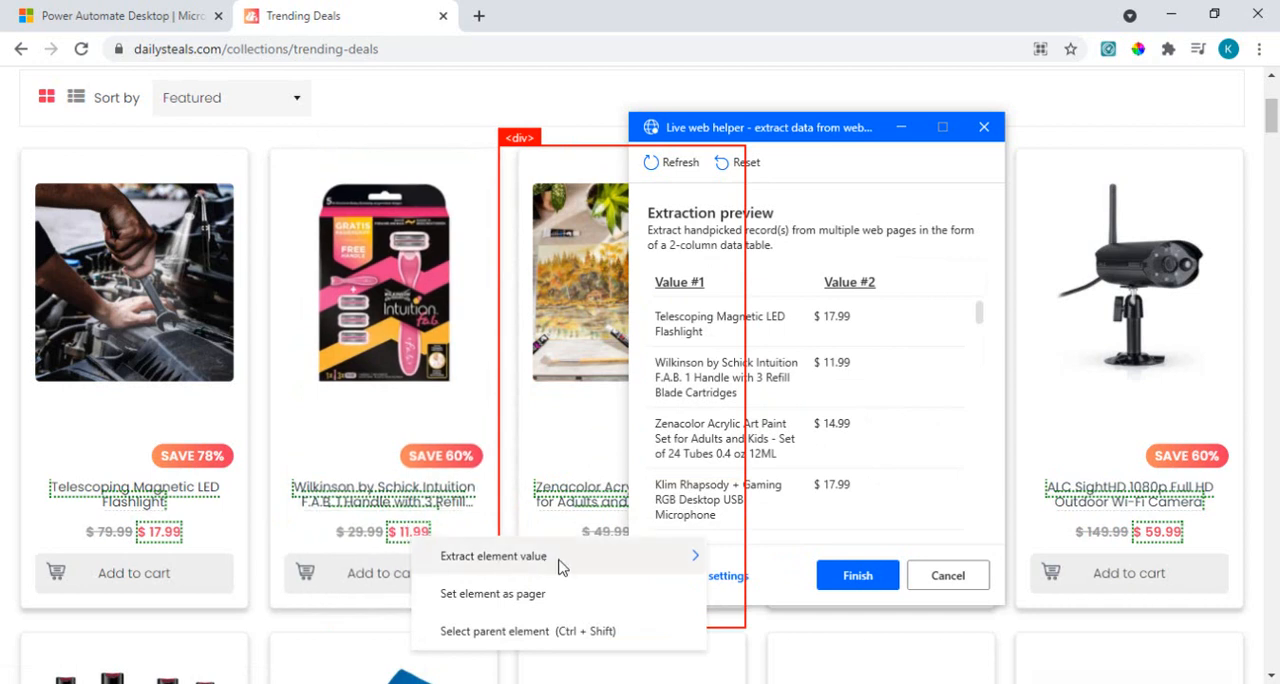
{"action": "mouse_move", "coordinate": [562, 565]}
{"action": "left_click", "coordinate": [963, 285]}
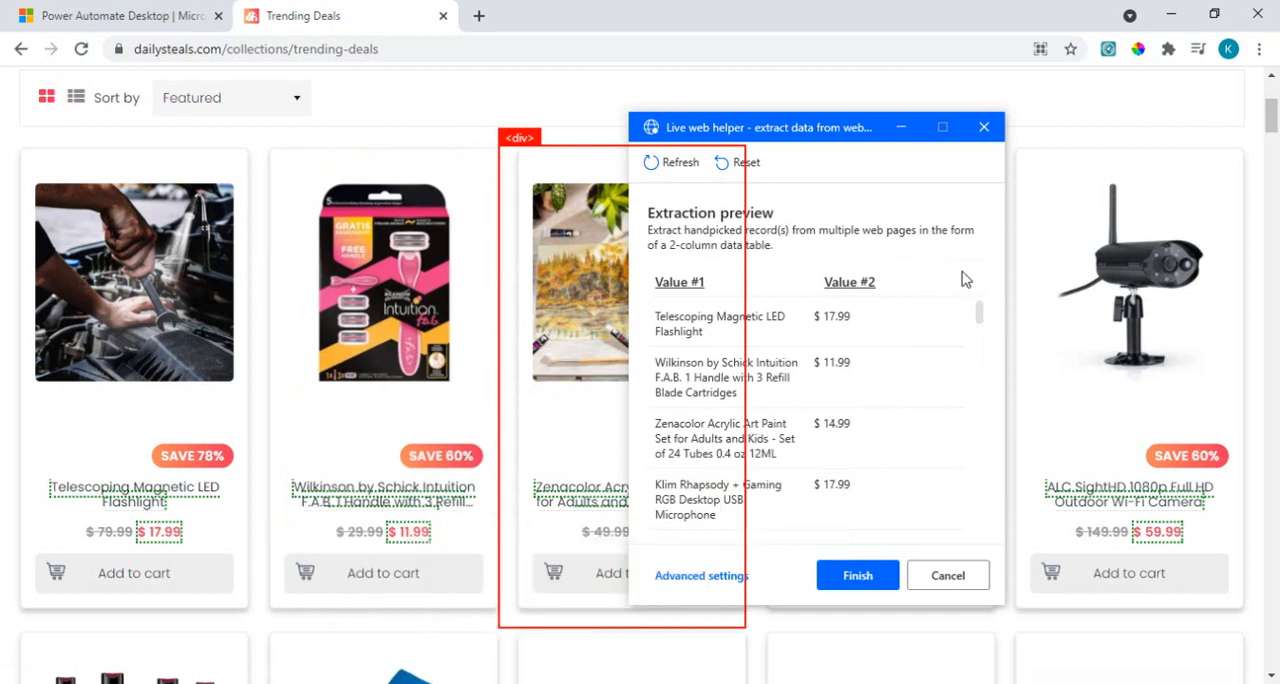
{"action": "left_click", "coordinate": [981, 314]}
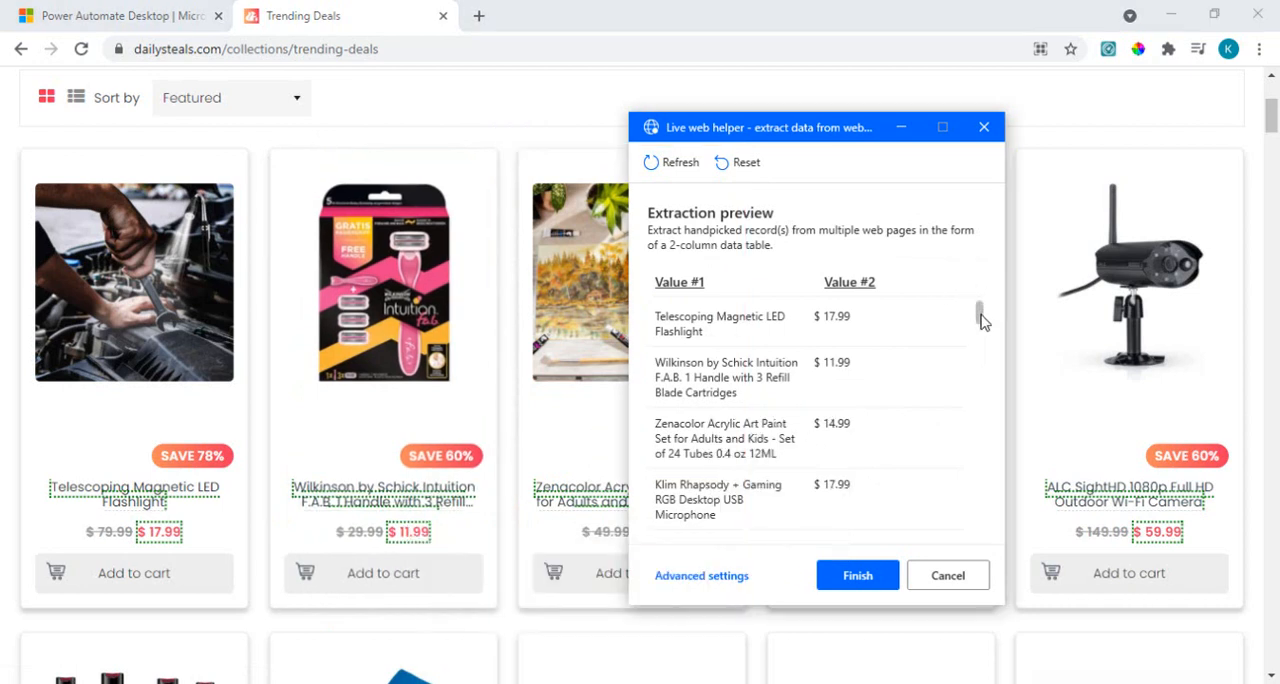
{"action": "mouse_move", "coordinate": [981, 316]}
{"action": "left_mouse_down"}
{"action": "mouse_move", "coordinate": [977, 514]}
{"action": "mouse_move", "coordinate": [986, 300]}
{"action": "left_mouse_up"}
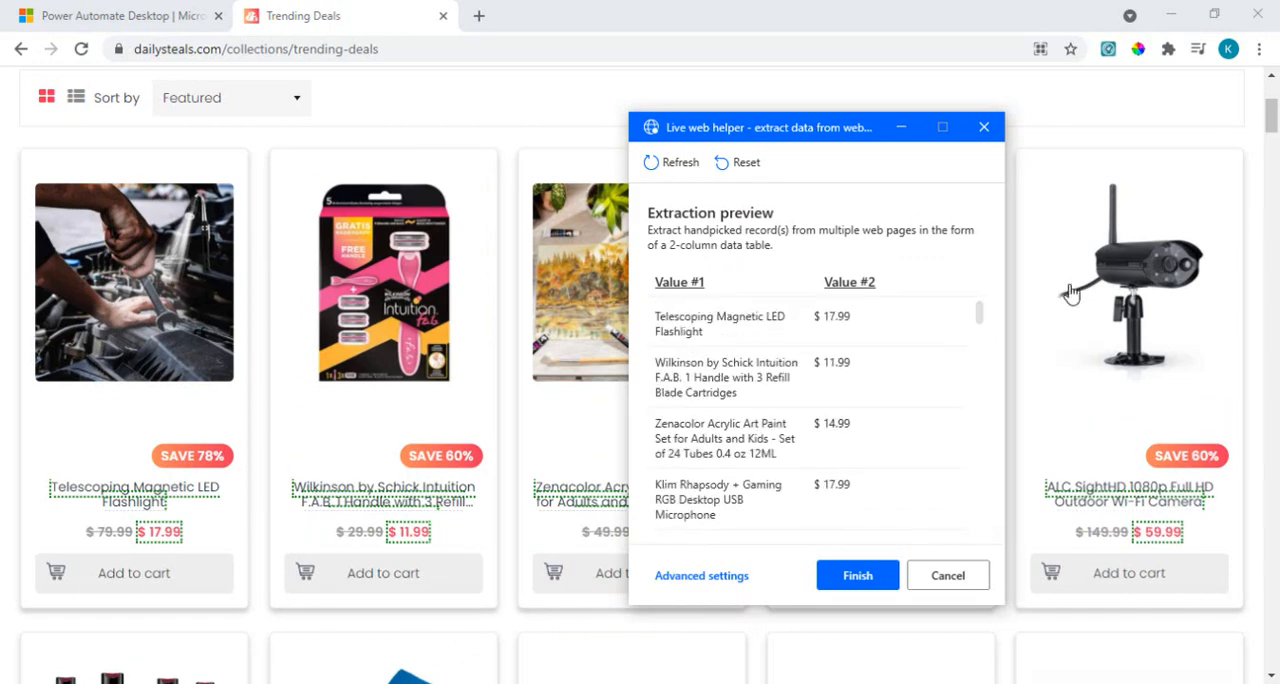
{"action": "mouse_move", "coordinate": [1271, 118]}
{"action": "left_mouse_down"}
{"action": "mouse_move", "coordinate": [1271, 195]}
{"action": "mouse_move", "coordinate": [1272, 137]}
{"action": "left_mouse_up"}
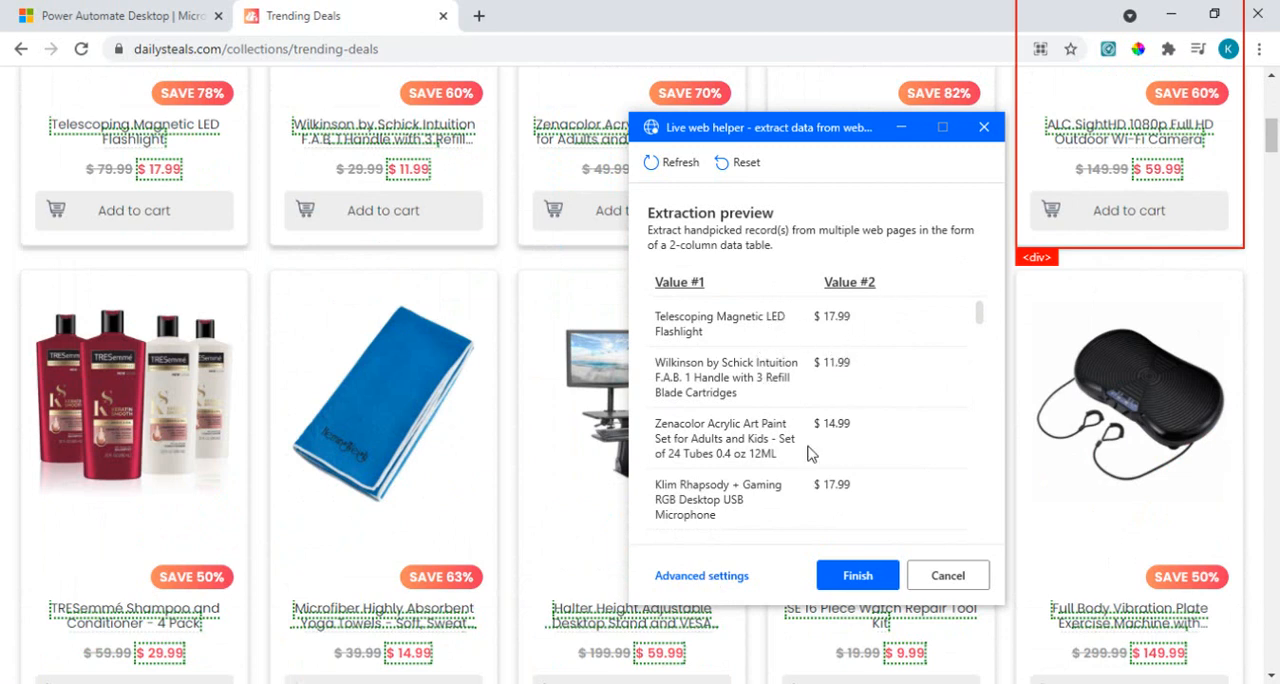
Step: Examine the advanced extraction settings: the available extract types, the base CSS selector and the CSS selectors of both columns
{"action": "left_click", "coordinate": [704, 576]}
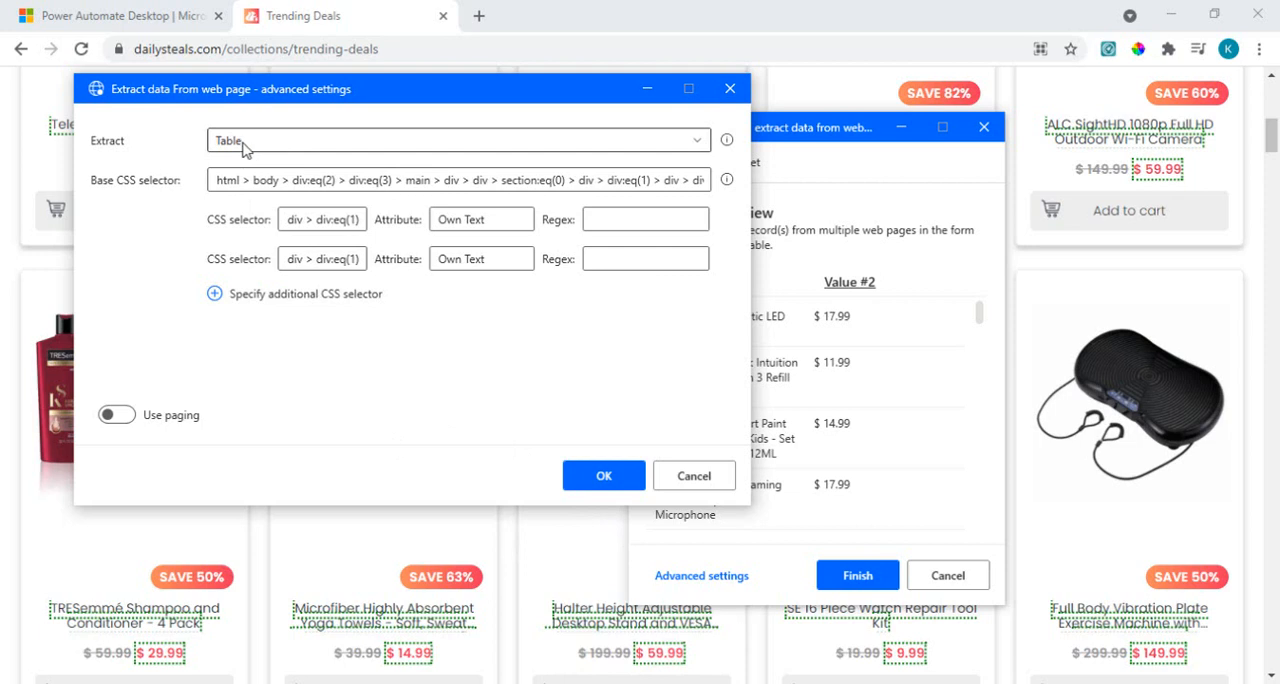
{"action": "left_click", "coordinate": [245, 145]}
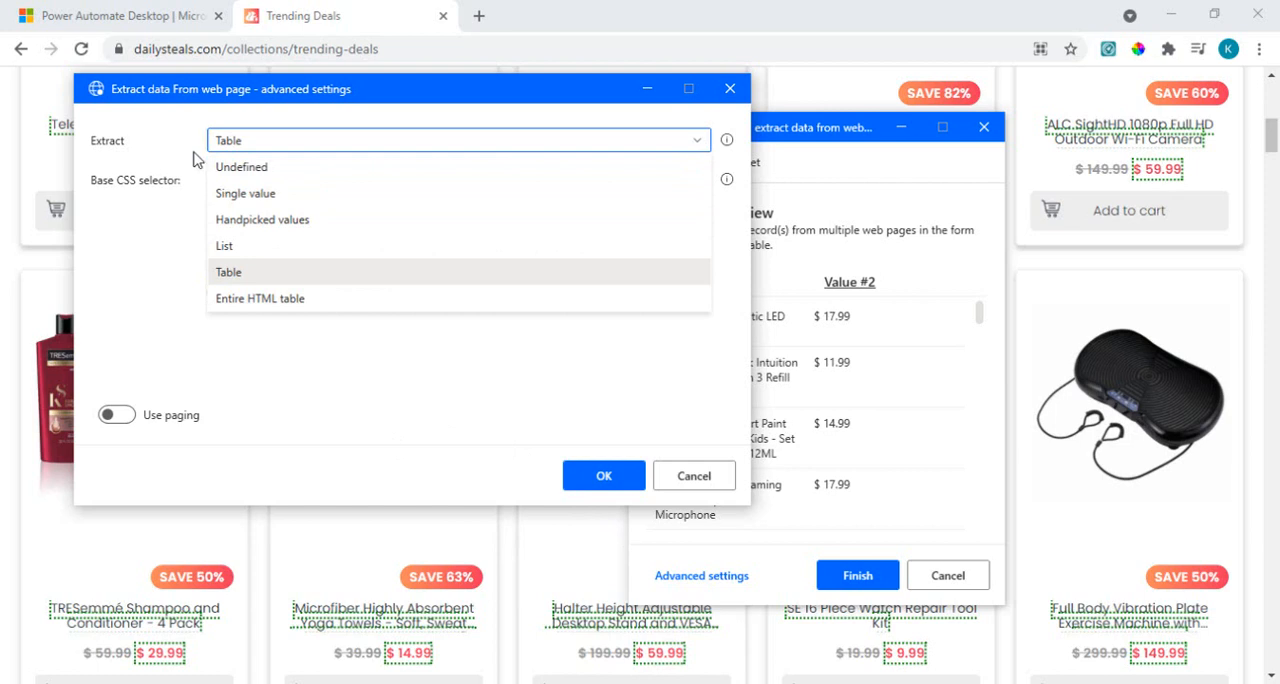
{"action": "left_click", "coordinate": [183, 249]}
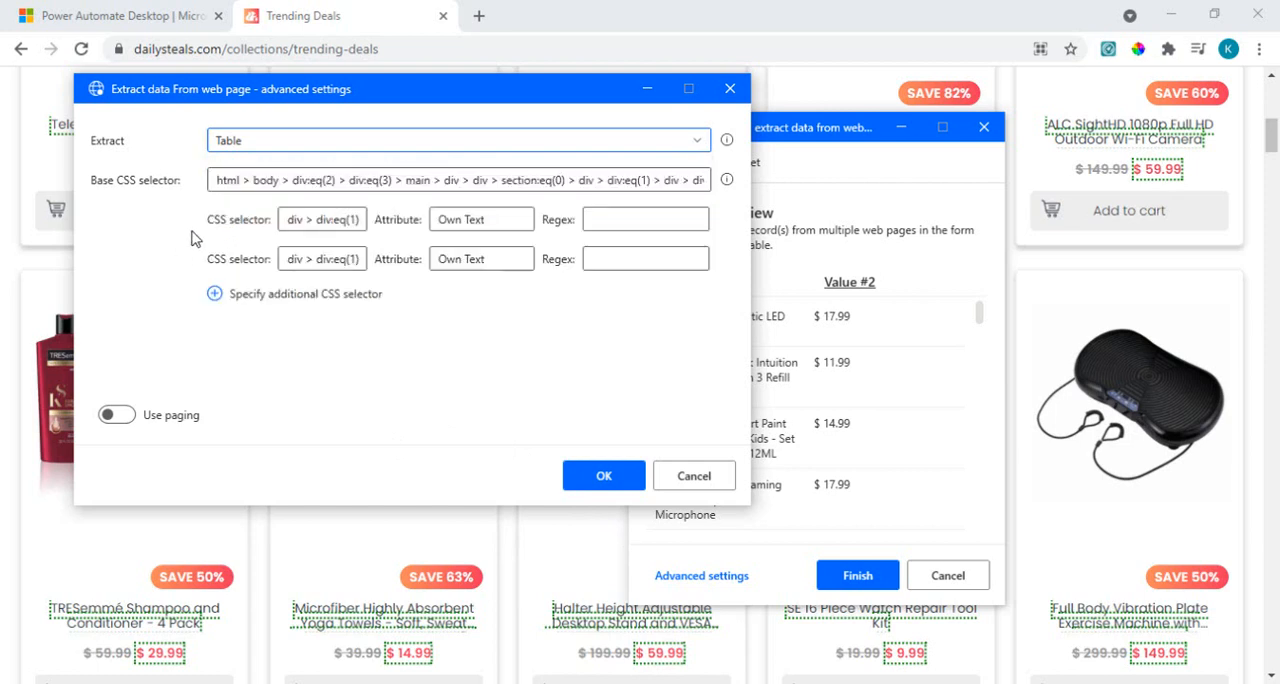
{"action": "left_click", "coordinate": [250, 180]}
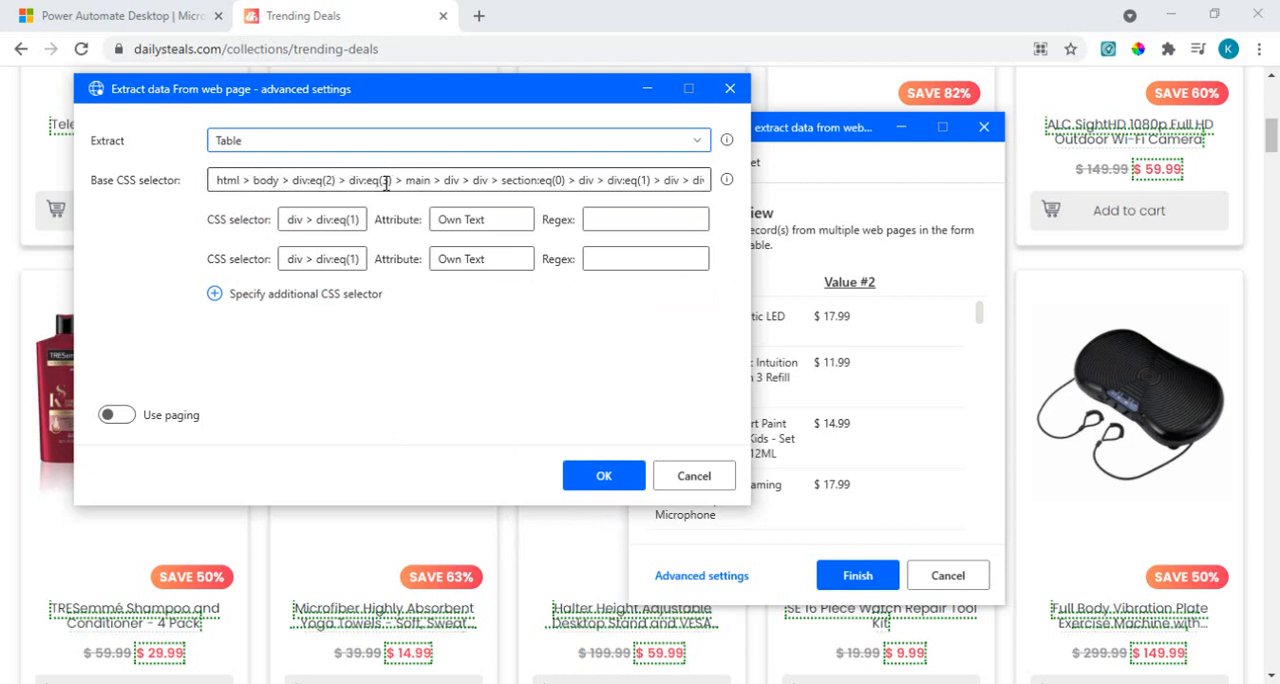
{"action": "left_click_drag", "start_coordinate": [349, 180], "coordinate": [713, 192]}
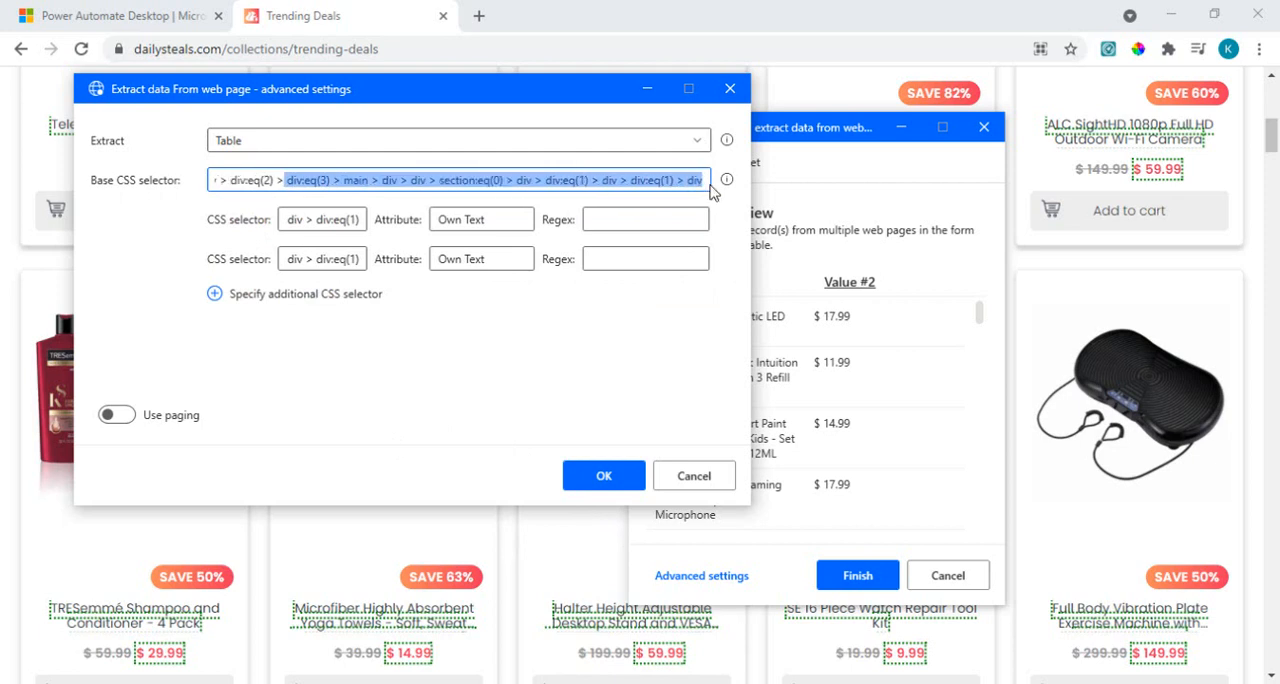
{"action": "left_click", "coordinate": [682, 182]}
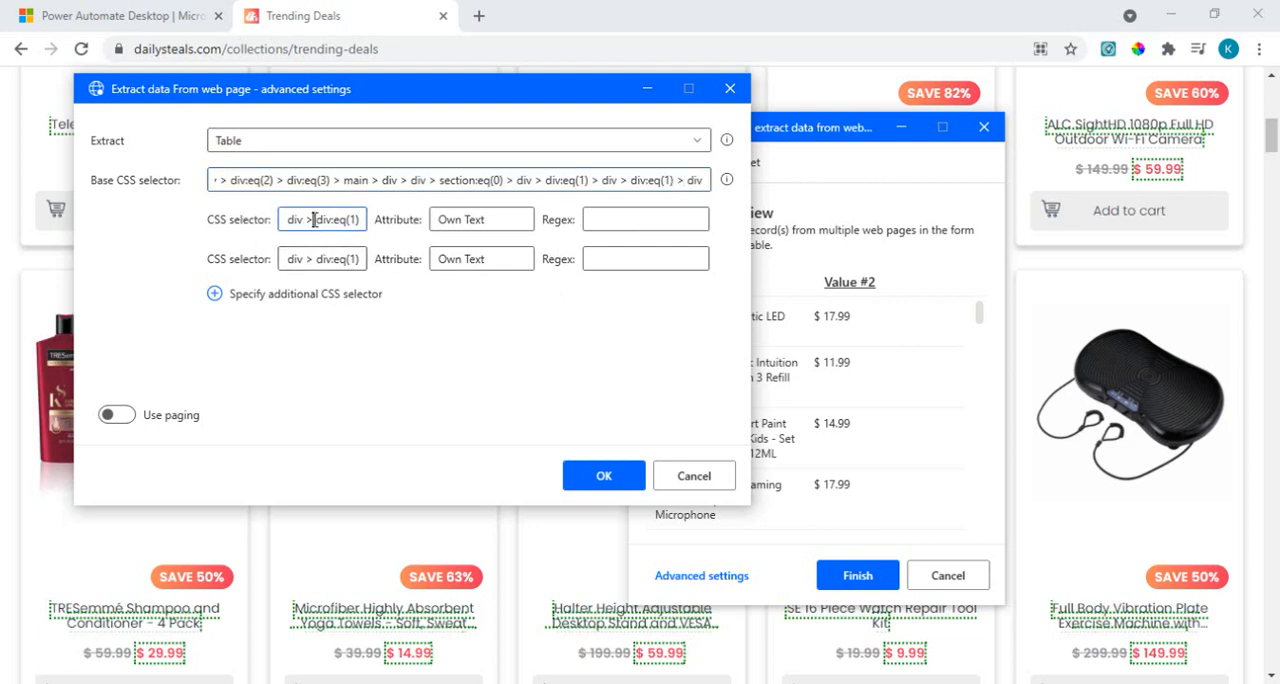
{"action": "left_click_drag", "start_coordinate": [316, 219], "coordinate": [388, 220]}
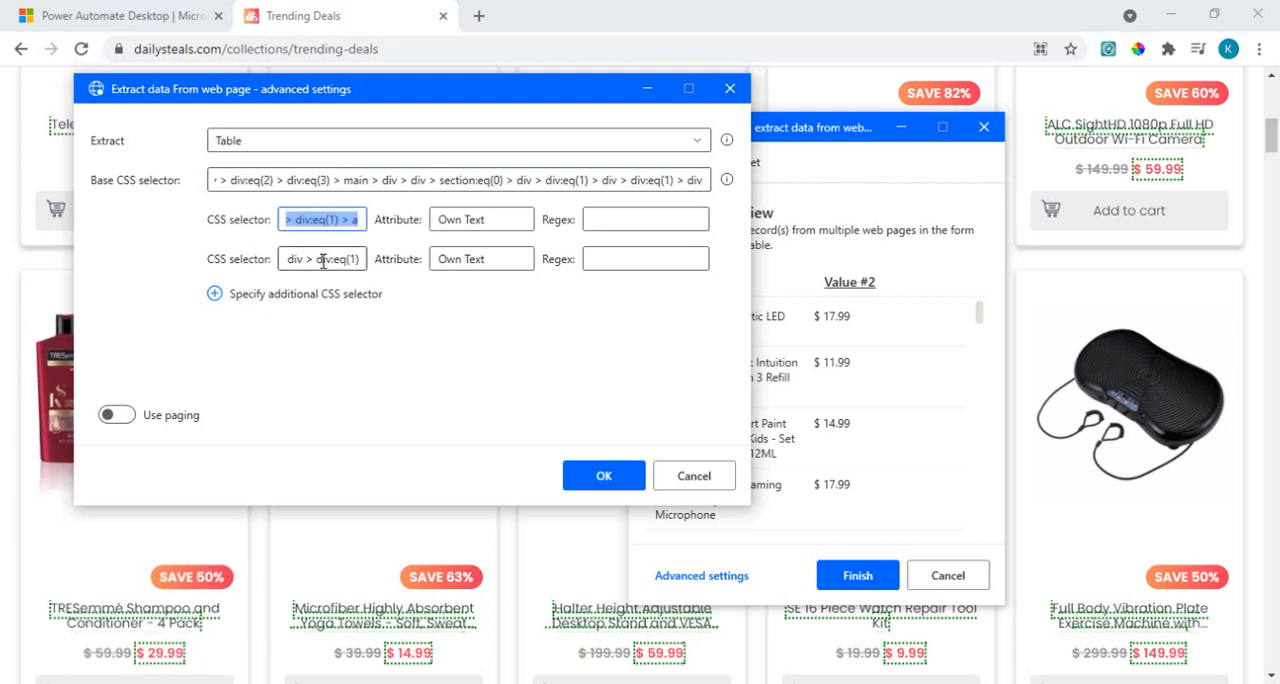
{"action": "left_click_drag", "start_coordinate": [296, 257], "coordinate": [388, 262]}
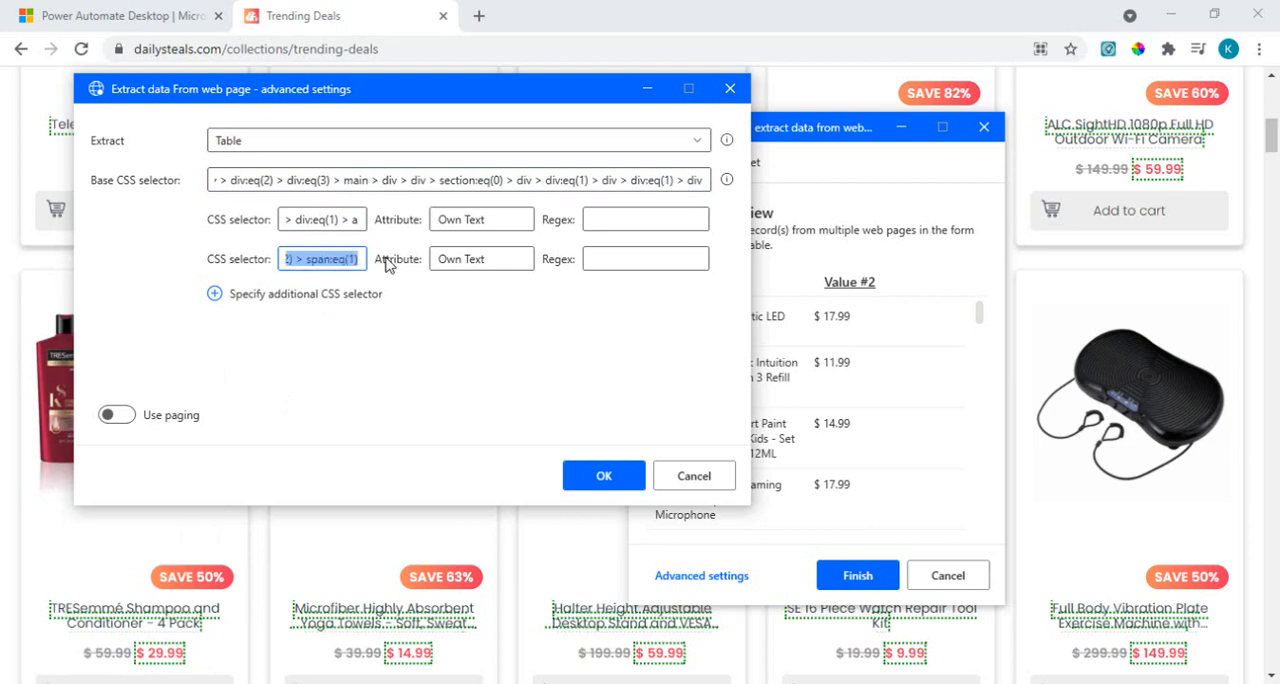
{"action": "left_click", "coordinate": [359, 258]}
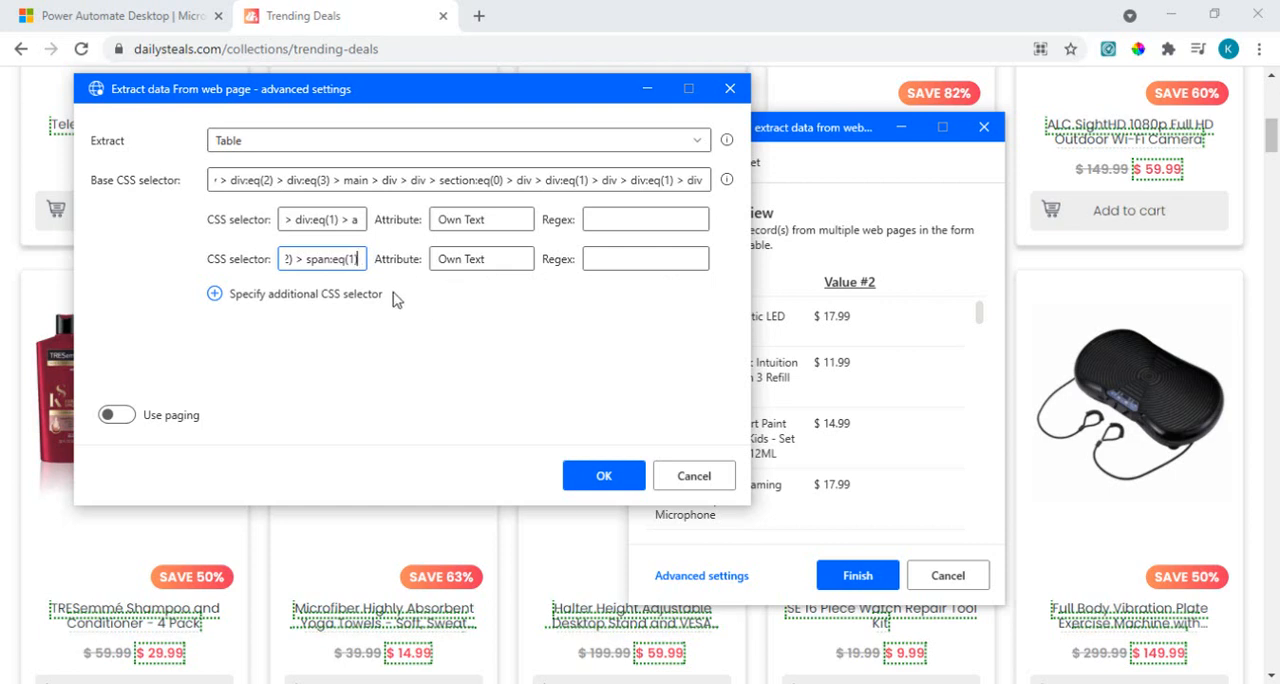
Step: Check the paging option and its next-page selector field, leave paging off, and finish the table extraction
{"action": "left_click", "coordinate": [128, 416]}
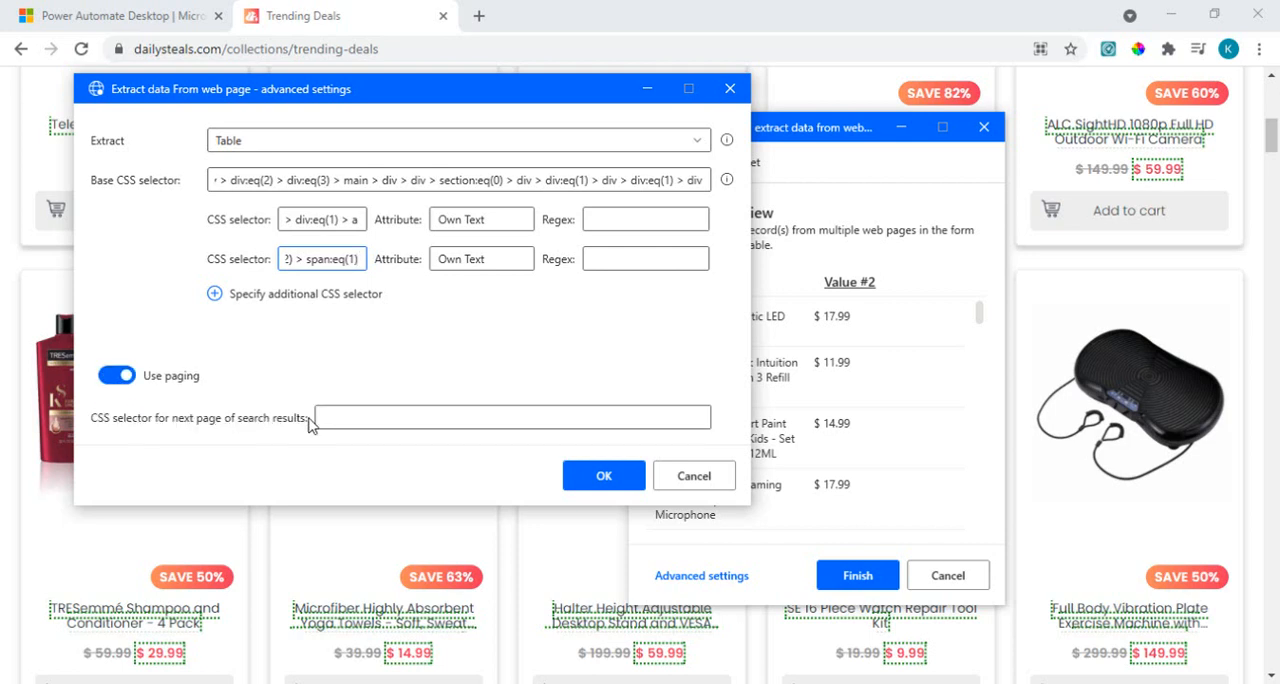
{"action": "left_click", "coordinate": [383, 416]}
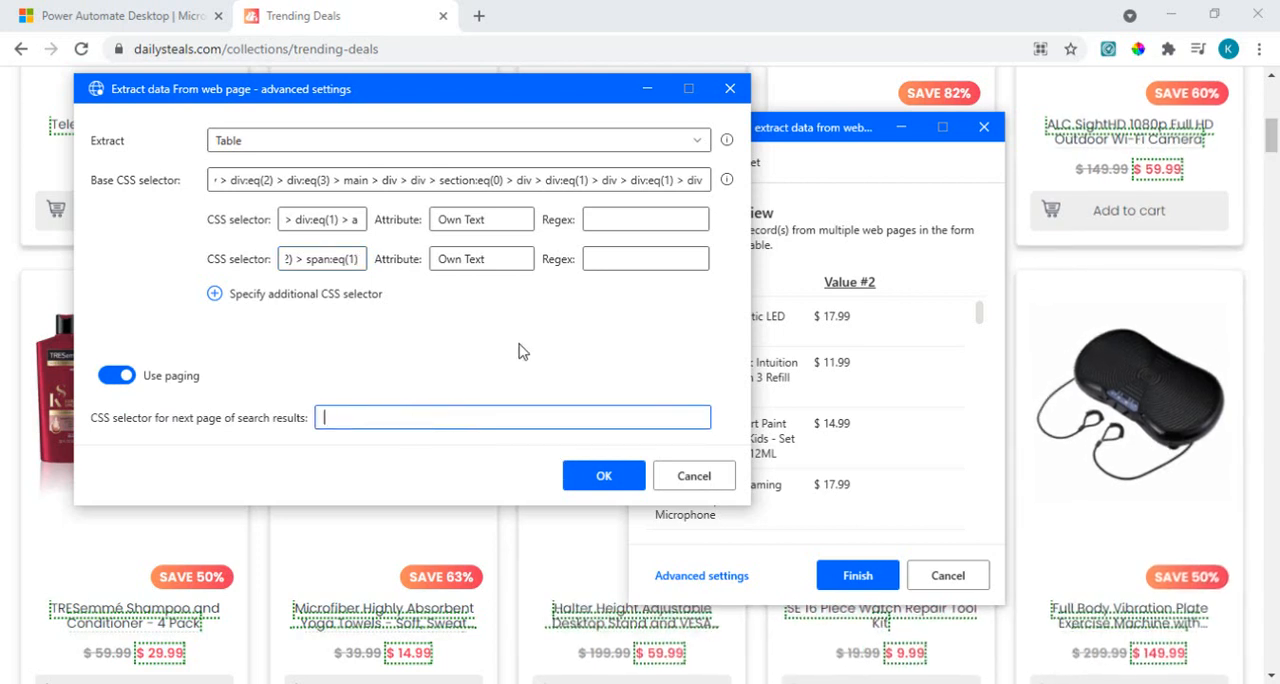
{"action": "left_click", "coordinate": [117, 376]}
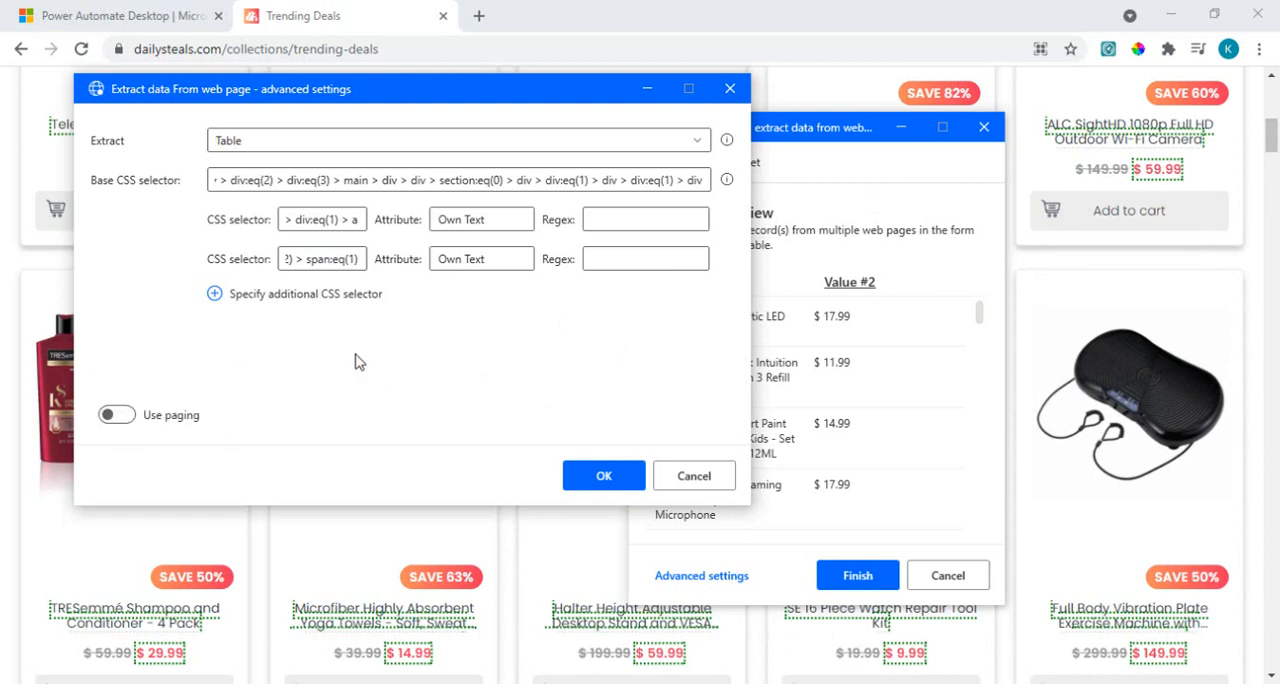
{"action": "left_click", "coordinate": [600, 477]}
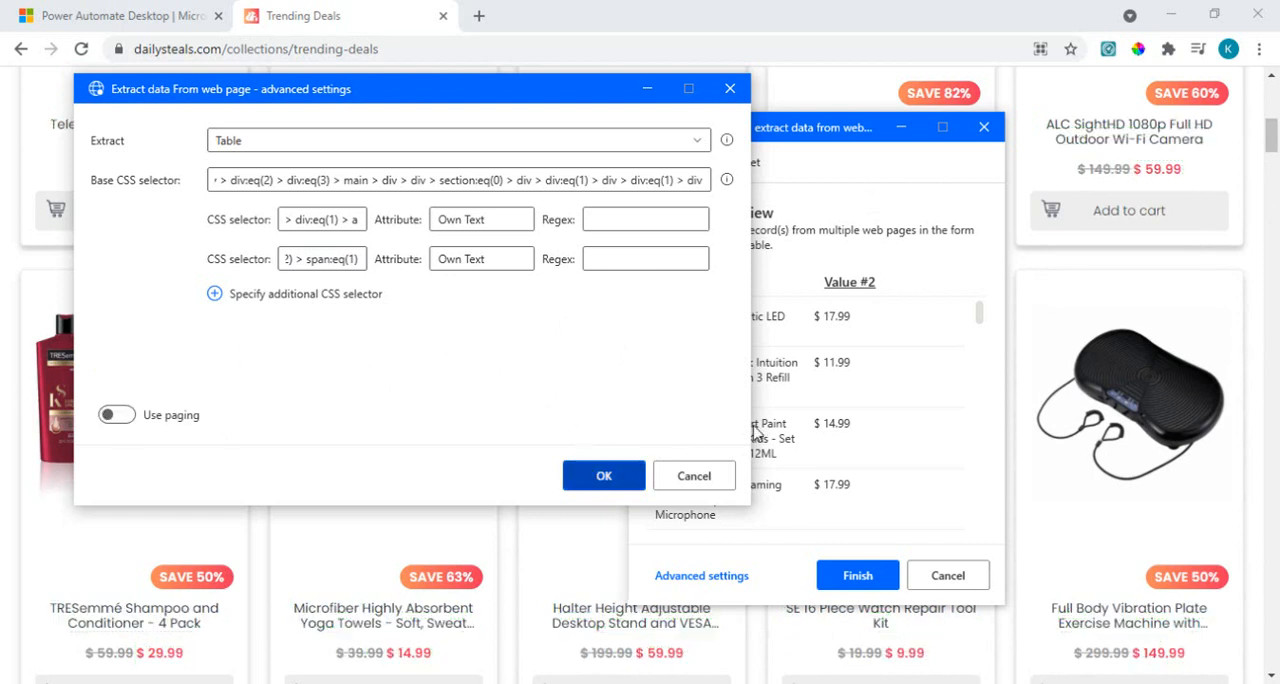
{"action": "left_click", "coordinate": [858, 577]}
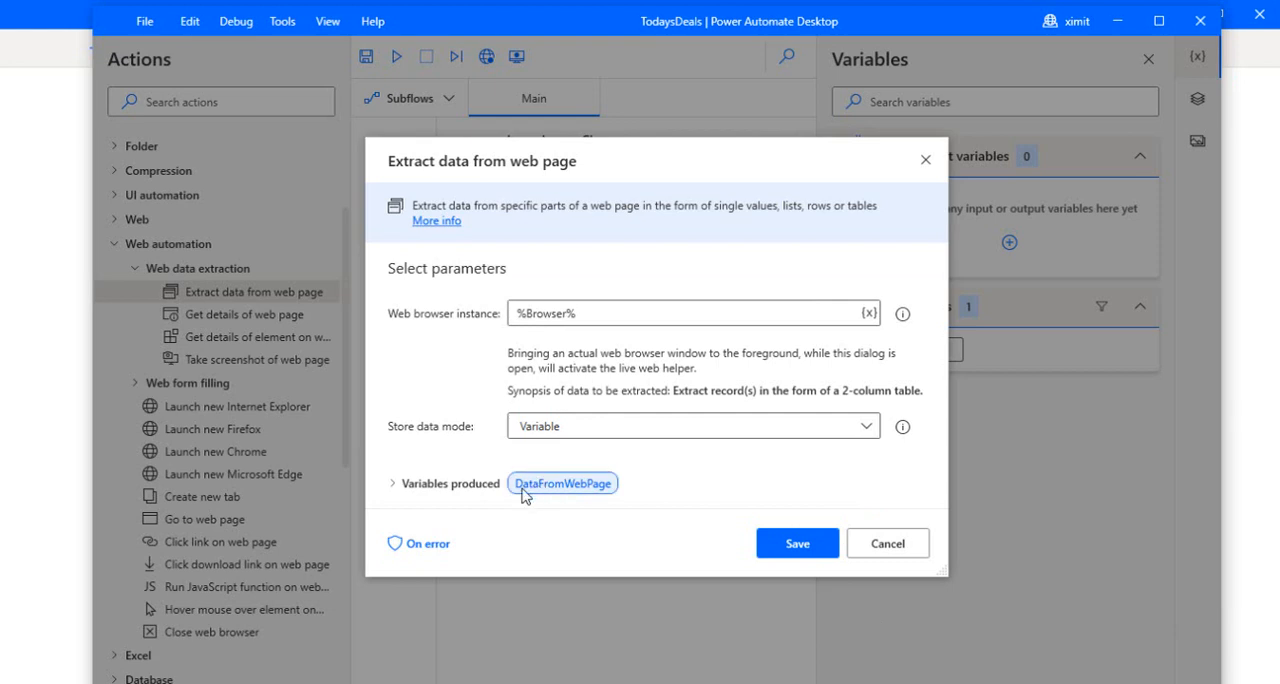
Step: Store the extracted data in an Excel spreadsheet, keeping ExcelInstance as the produced variable, and save the Extract data from web page action
{"action": "mouse_move", "coordinate": [546, 500]}
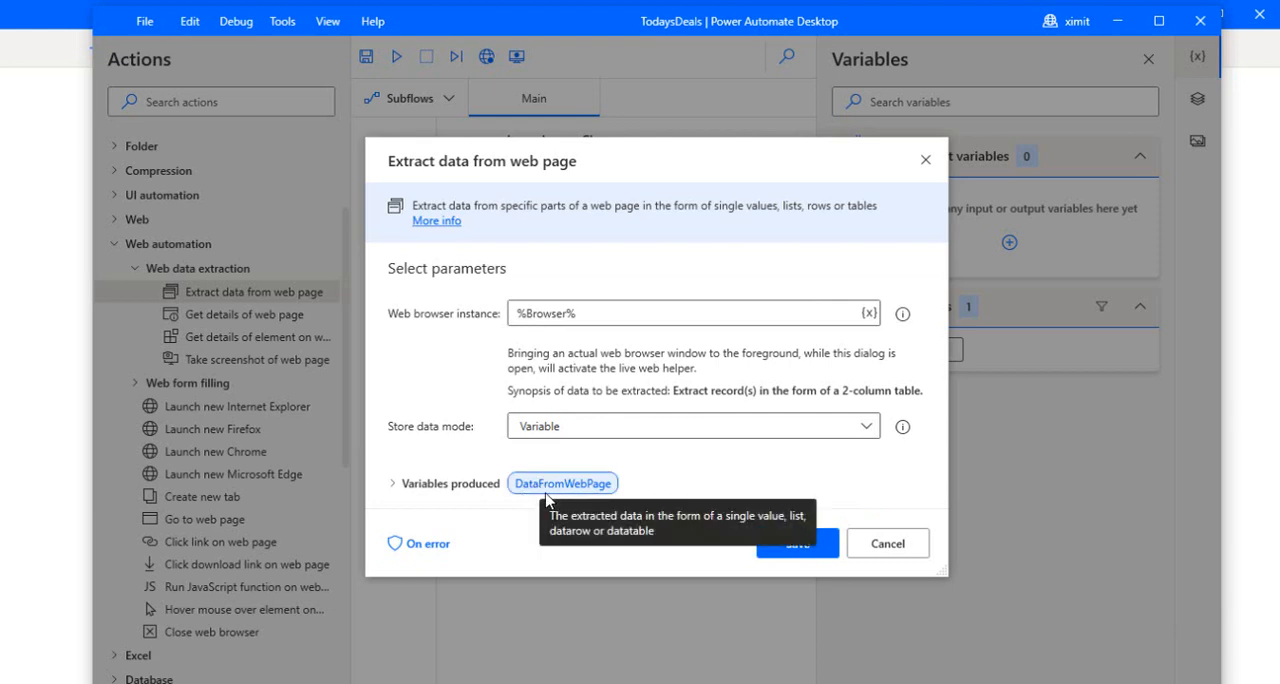
{"action": "left_click", "coordinate": [394, 484]}
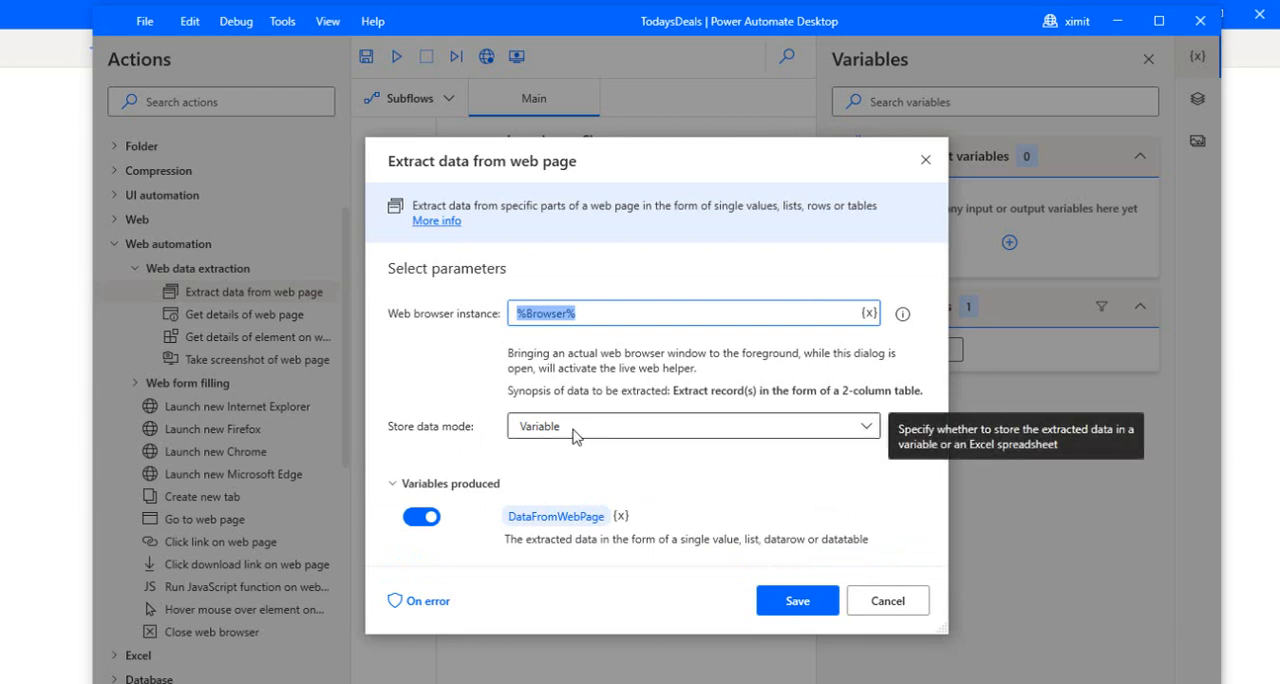
{"action": "left_click", "coordinate": [628, 434]}
{"action": "left_click", "coordinate": [599, 482]}
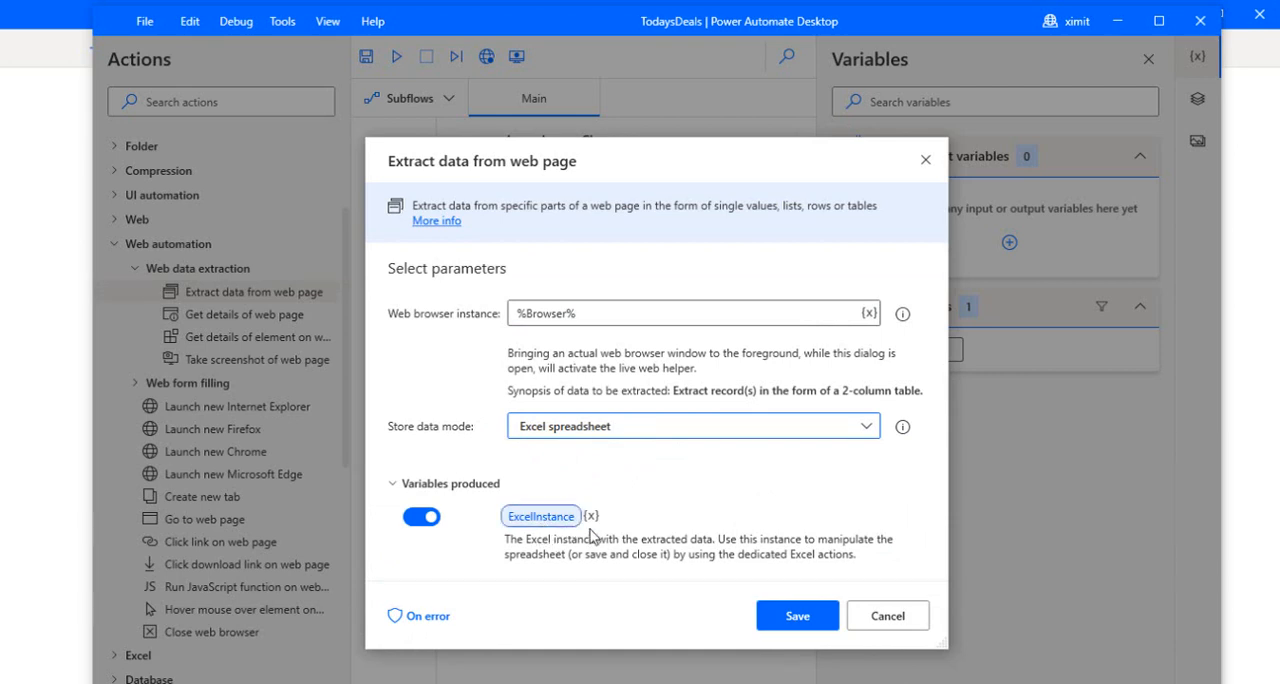
{"action": "left_click", "coordinate": [795, 617]}
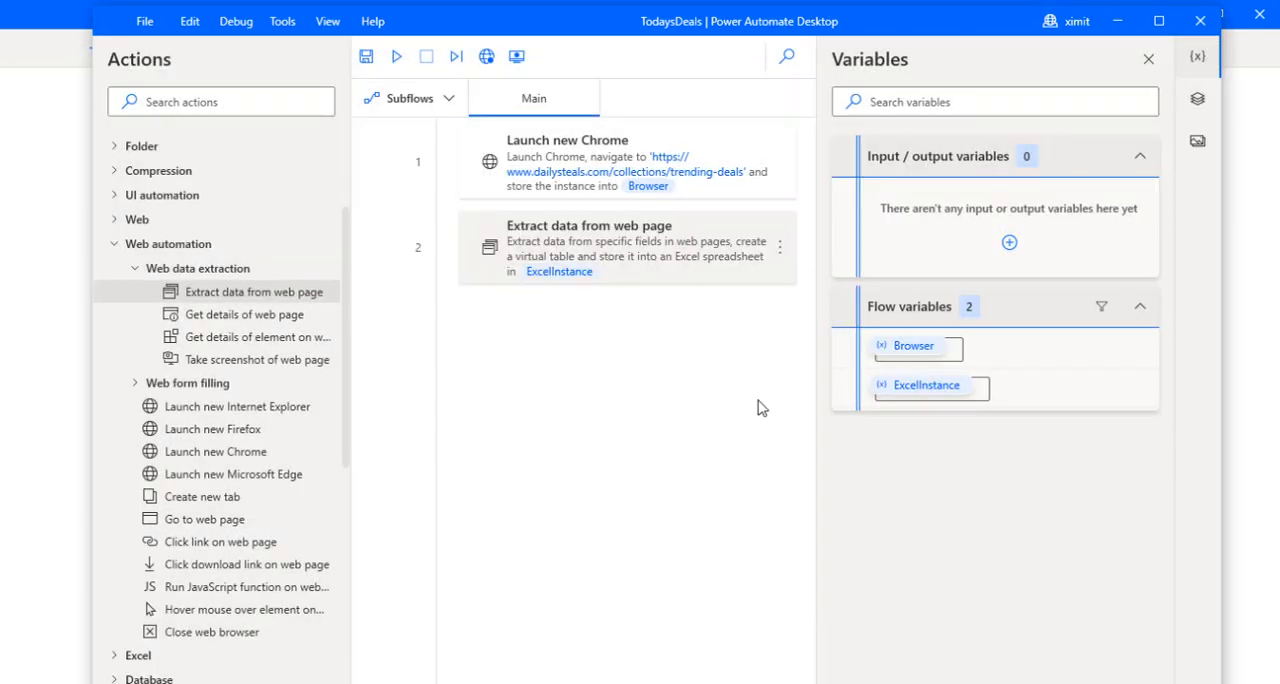
Step: Add a Save Excel action after the data extraction, keeping %ExcelInstance% as the instance and Save document as the save mode
{"action": "left_click", "coordinate": [114, 244]}
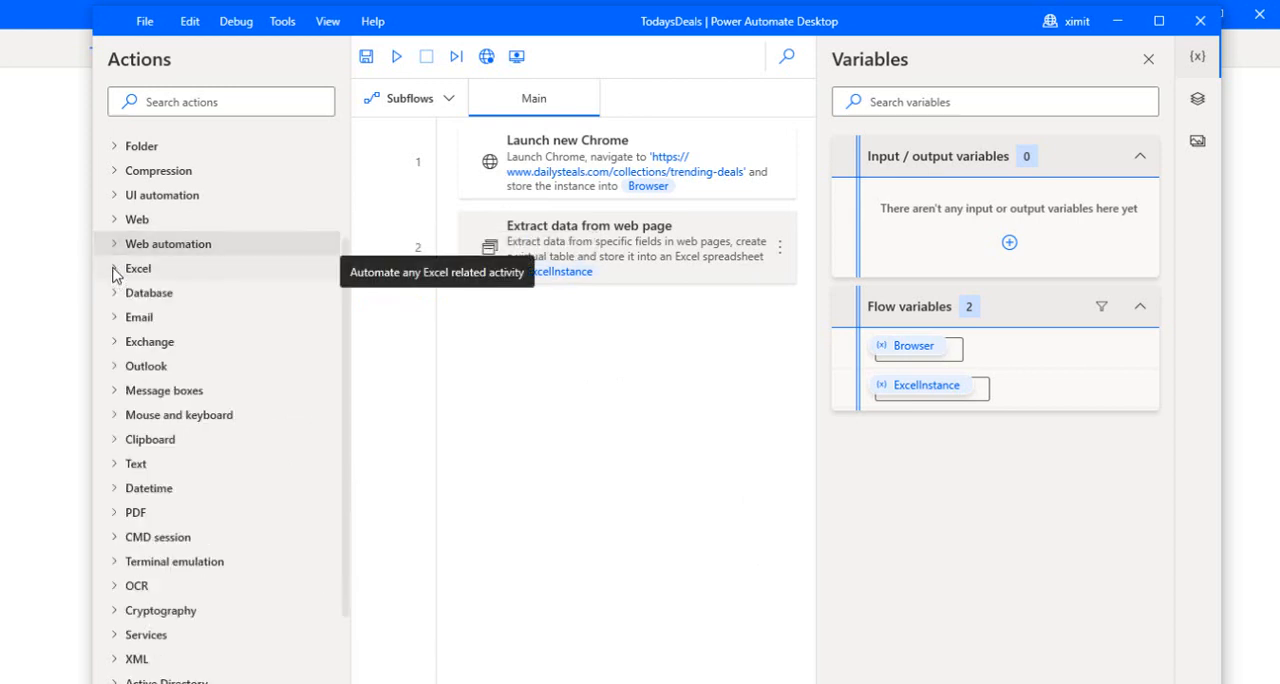
{"action": "left_click", "coordinate": [114, 270]}
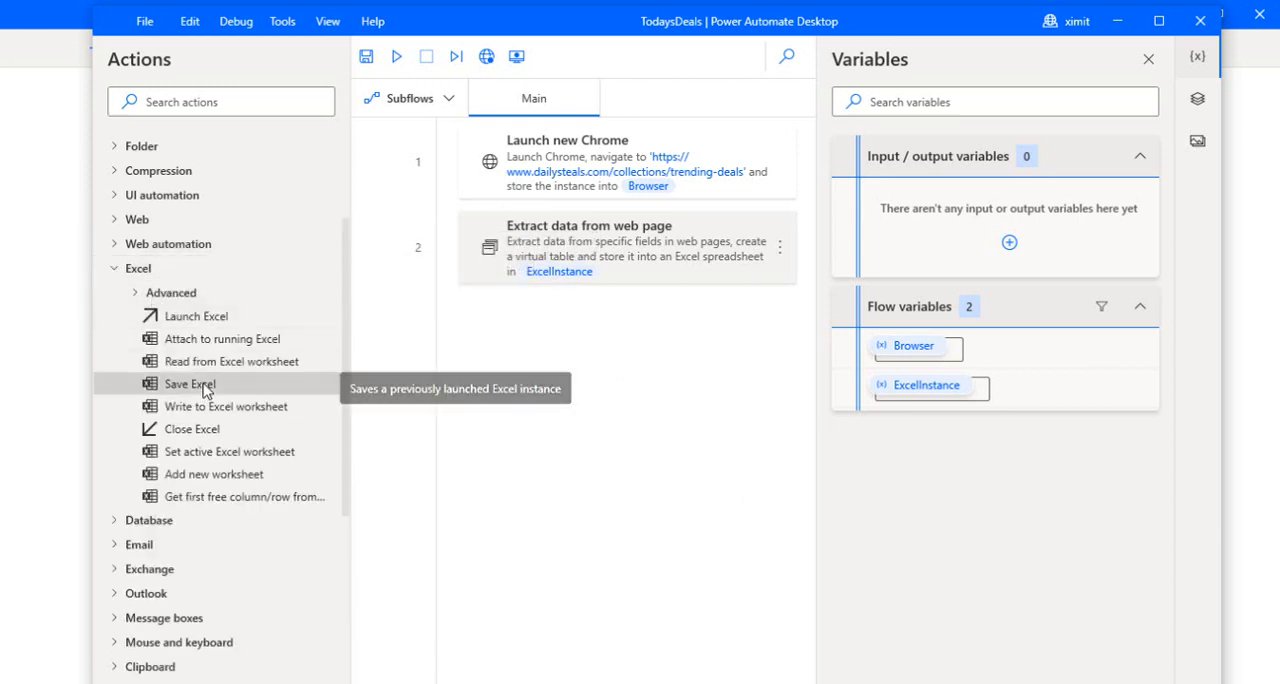
{"action": "left_click_drag", "start_coordinate": [180, 393], "coordinate": [579, 331]}
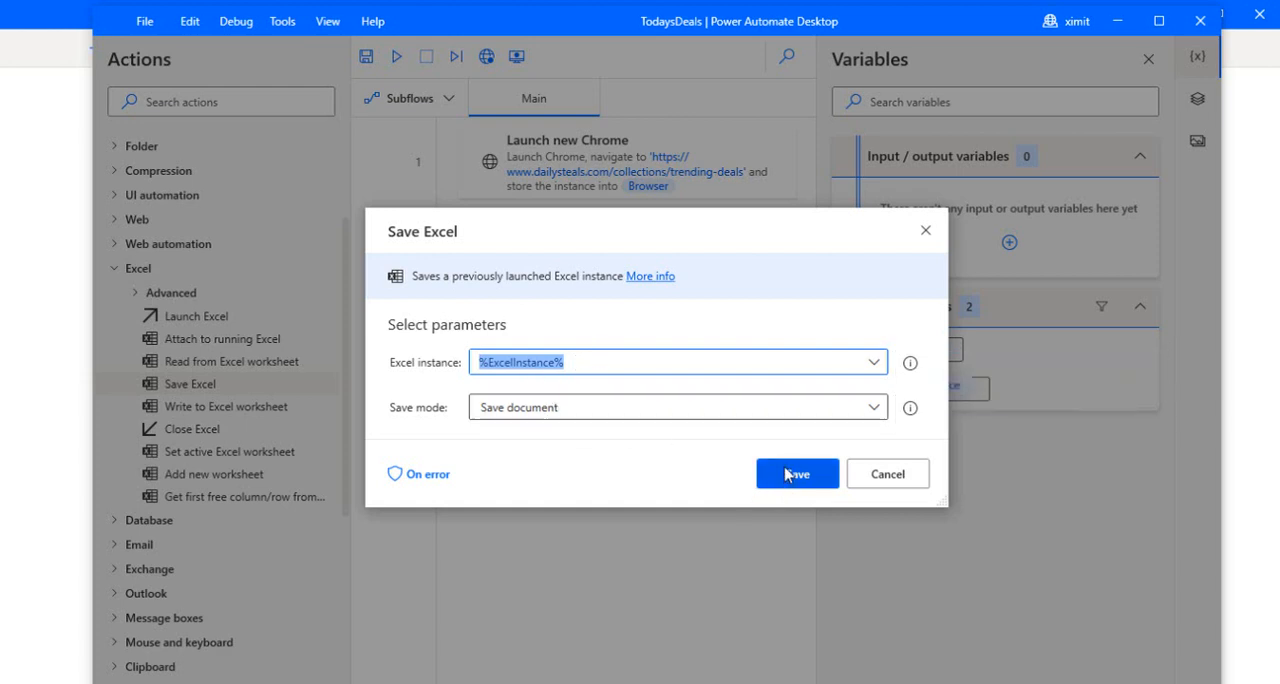
{"action": "left_click", "coordinate": [831, 414]}
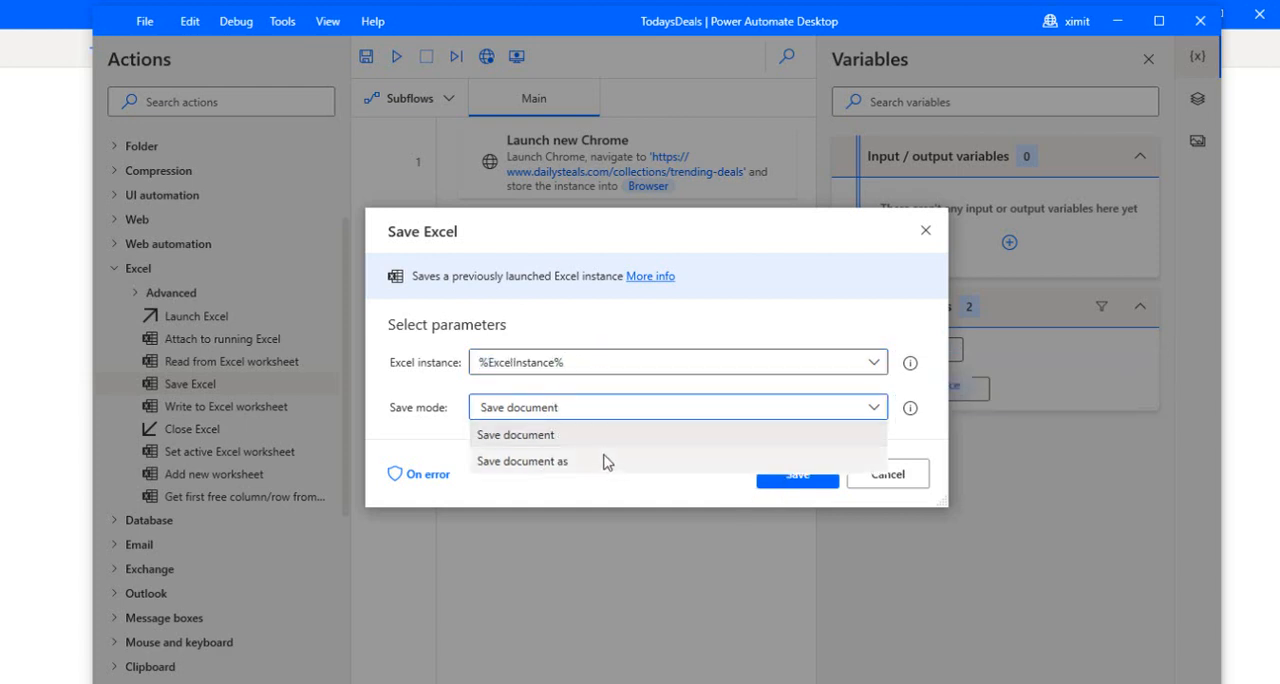
{"action": "left_click", "coordinate": [608, 462]}
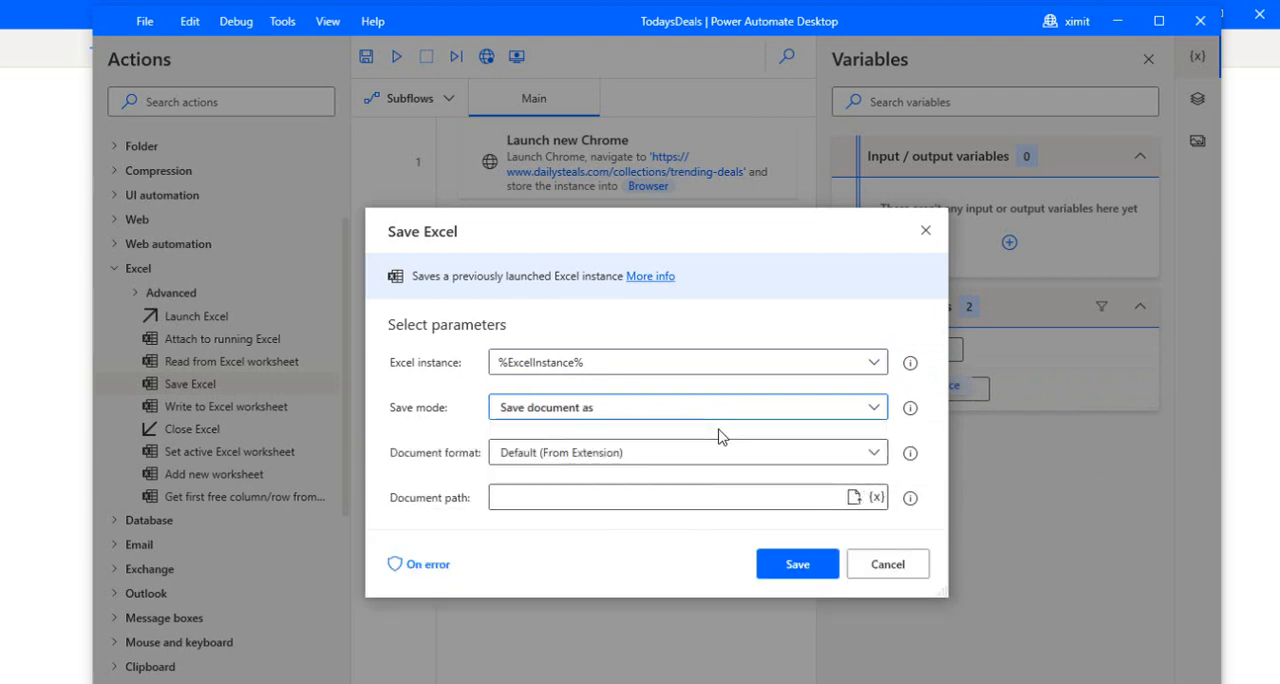
{"action": "left_click", "coordinate": [757, 414]}
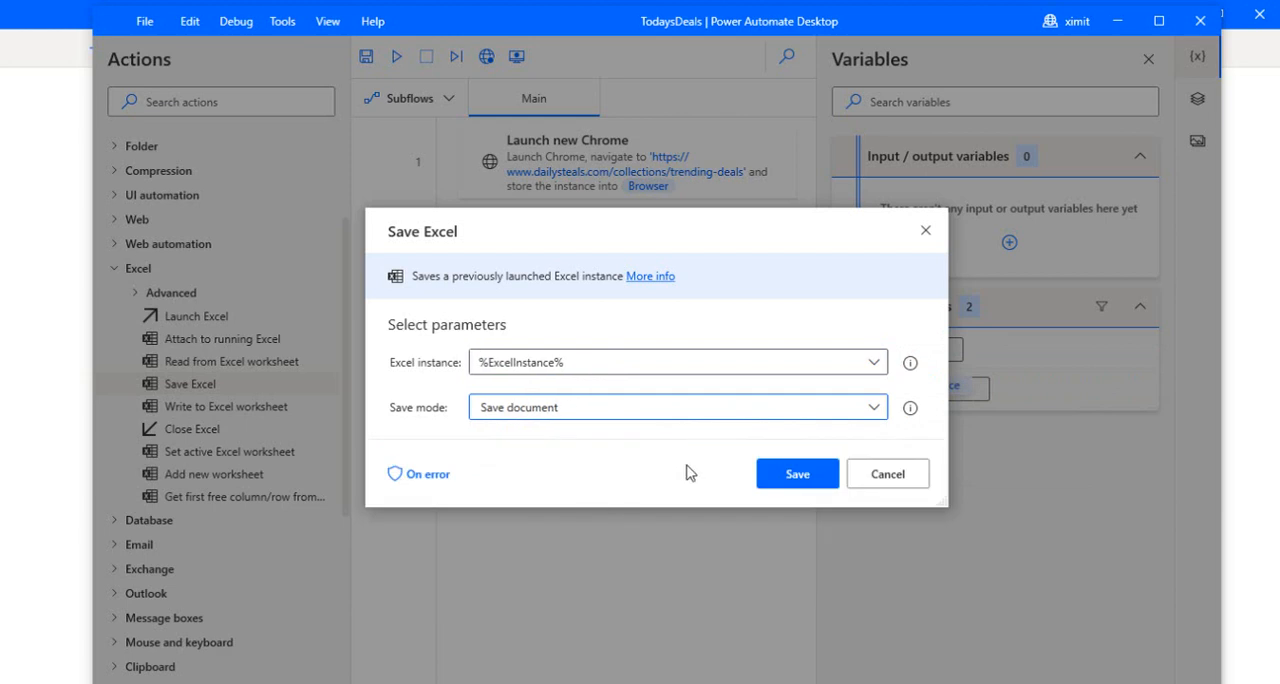
{"action": "left_click", "coordinate": [772, 474]}
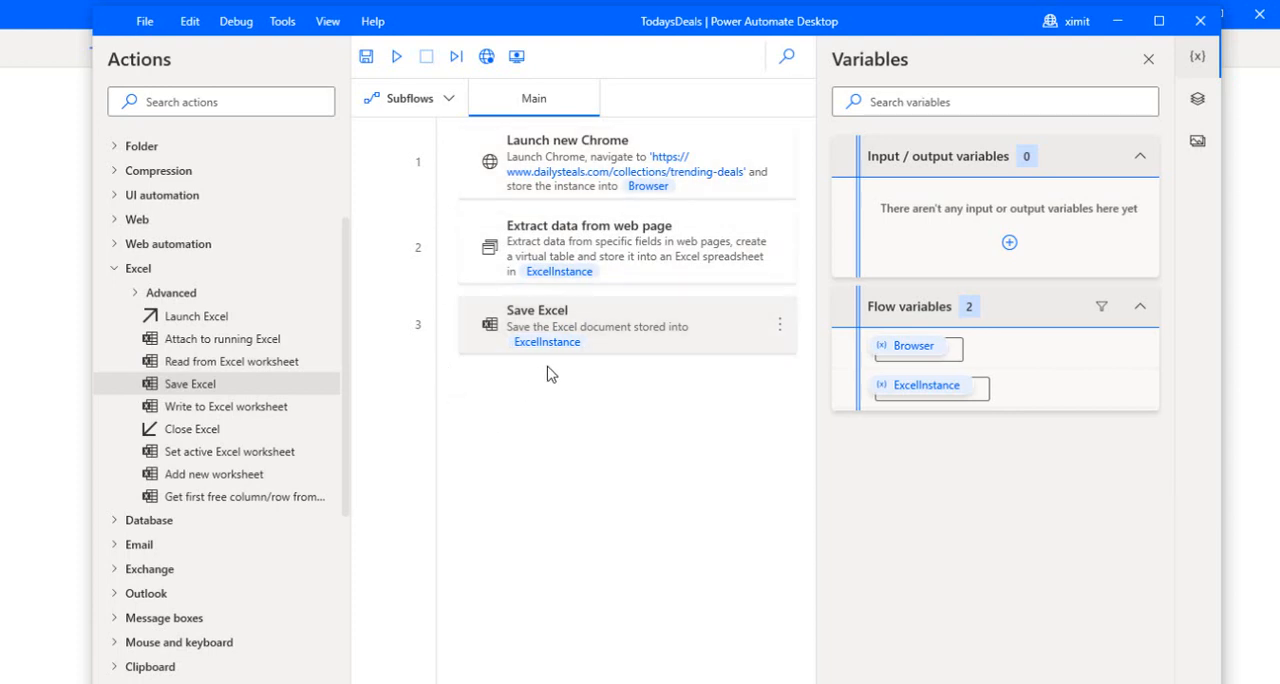
Step: Run the flow, maximizing the Chrome window it launches, and look through the extracted rows in Book1.xlsx
{"action": "left_click", "coordinate": [397, 58]}
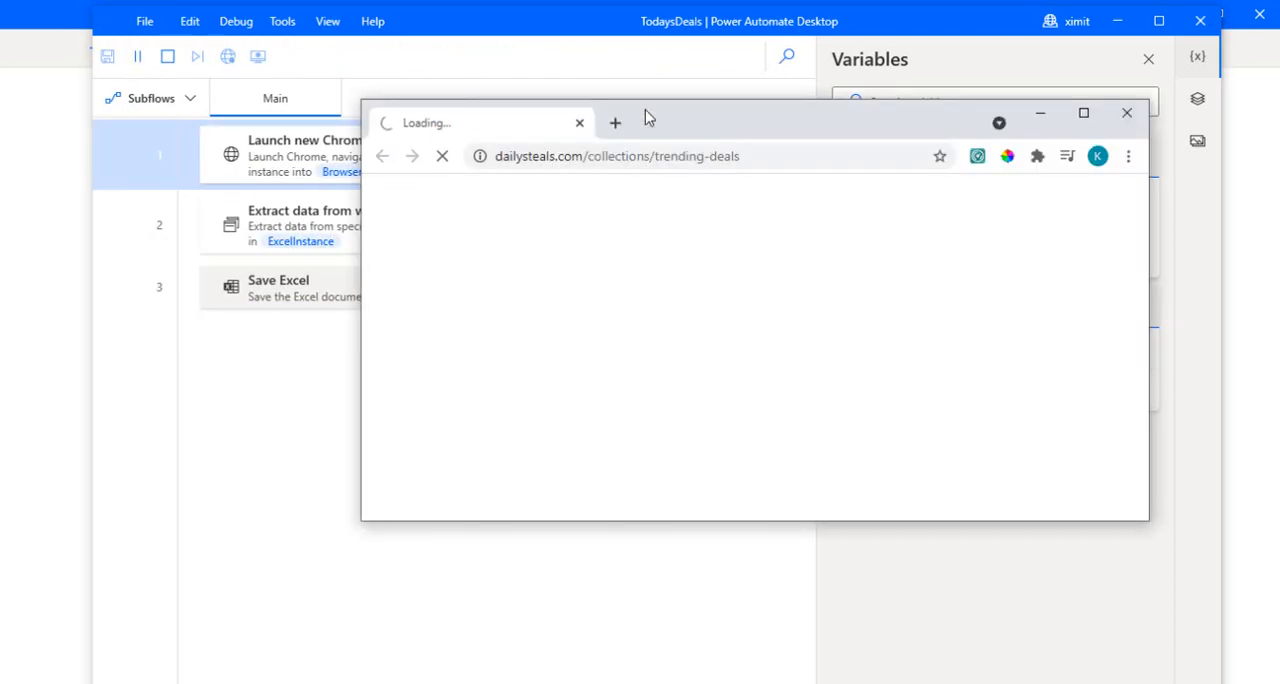
{"action": "left_click", "coordinate": [1083, 113]}
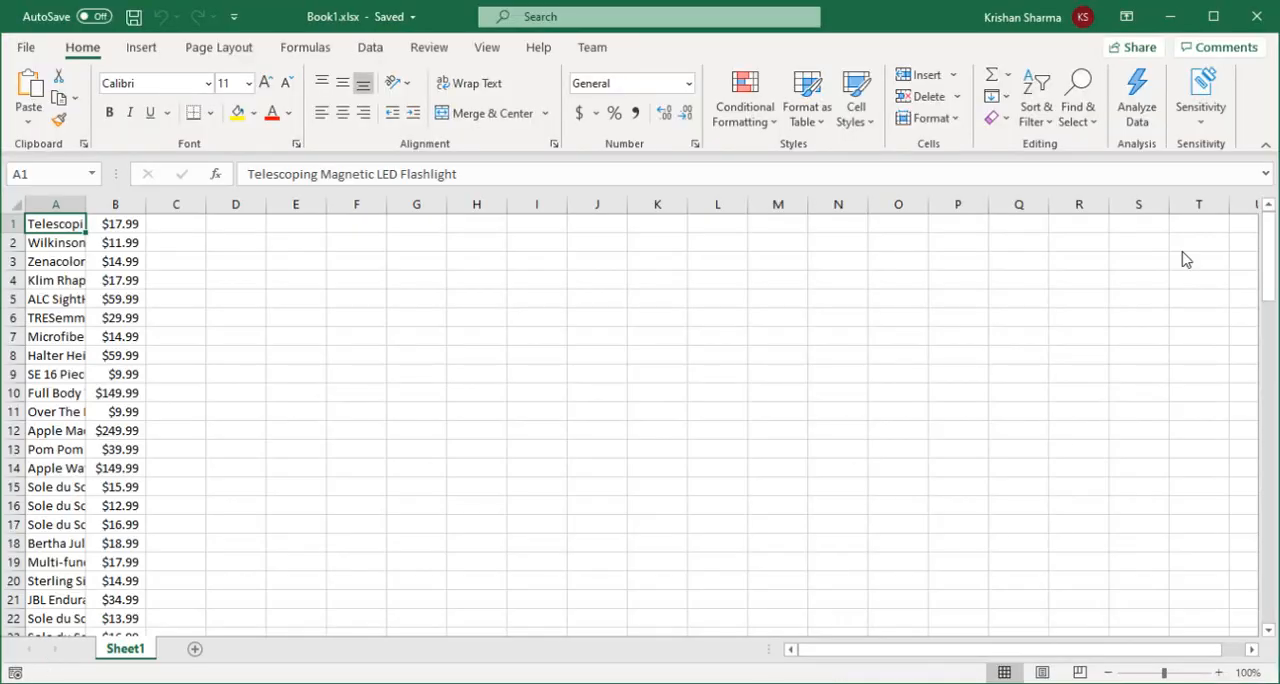
{"action": "mouse_move", "coordinate": [1267, 268]}
{"action": "left_mouse_down"}
{"action": "mouse_move", "coordinate": [1240, 420]}
{"action": "mouse_move", "coordinate": [1265, 250]}
{"action": "left_mouse_up"}
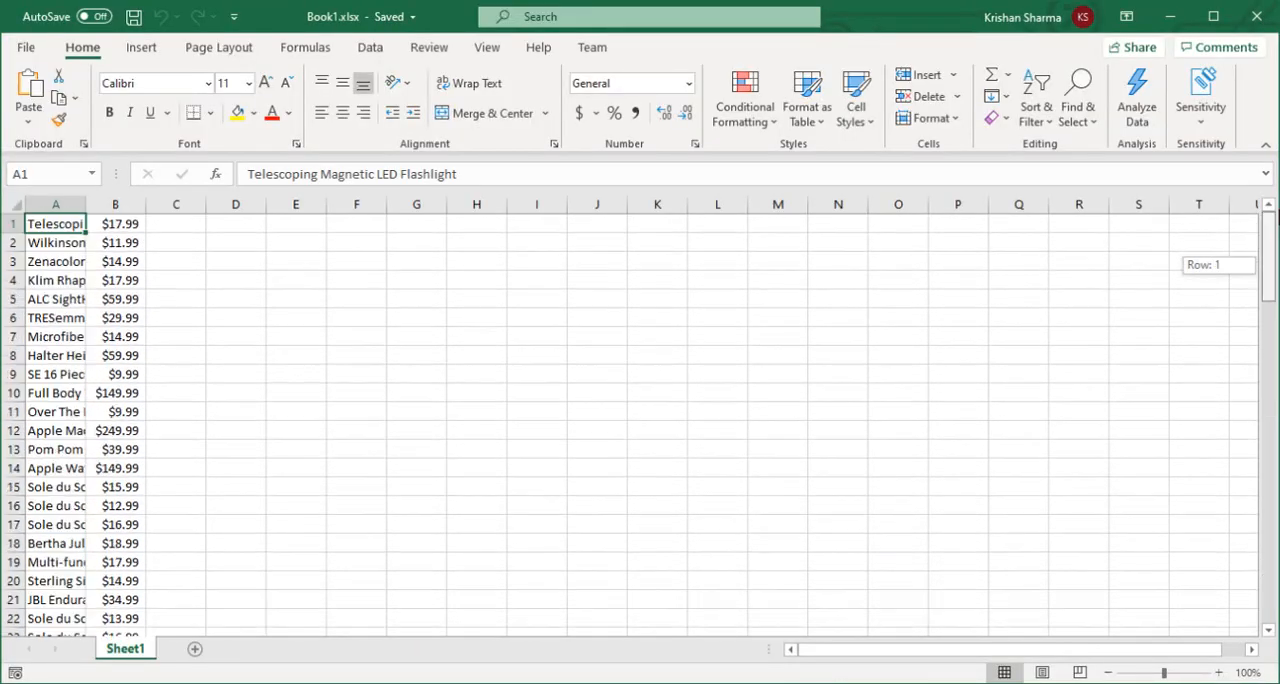
Step: Widen columns A and B in Book1.xlsx, review the product names and prices, and return to Power Automate Desktop
{"action": "left_click_drag", "start_coordinate": [84, 203], "coordinate": [253, 204]}
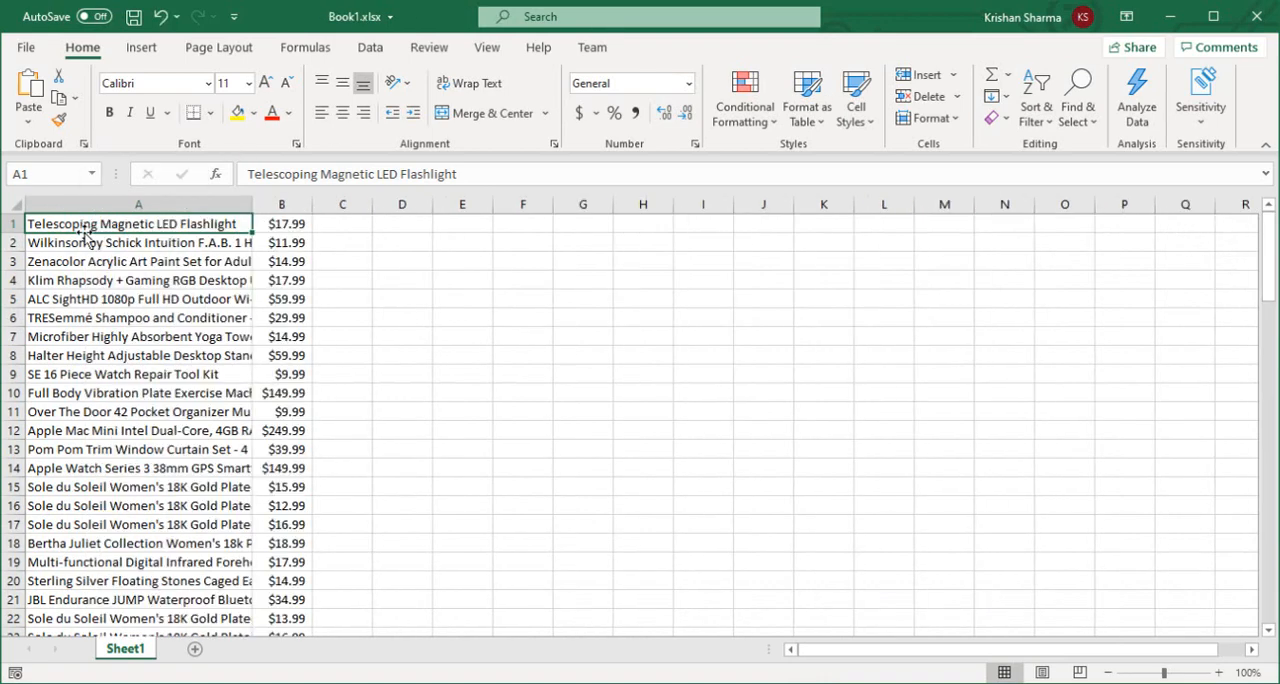
{"action": "left_click", "coordinate": [233, 204]}
{"action": "left_click_drag", "start_coordinate": [316, 205], "coordinate": [403, 206]}
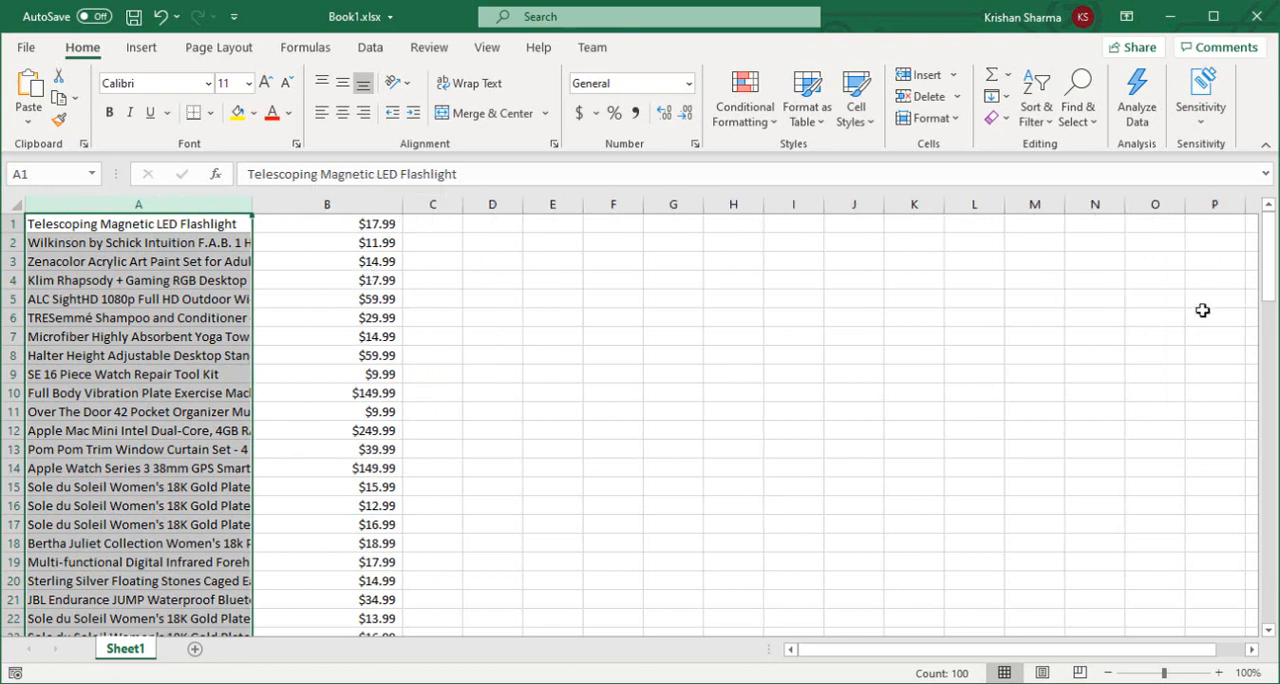
{"action": "mouse_move", "coordinate": [1267, 280]}
{"action": "left_mouse_down"}
{"action": "mouse_move", "coordinate": [1259, 629]}
{"action": "mouse_move", "coordinate": [1272, 257]}
{"action": "left_mouse_up"}
{"action": "left_click", "coordinate": [965, 590]}
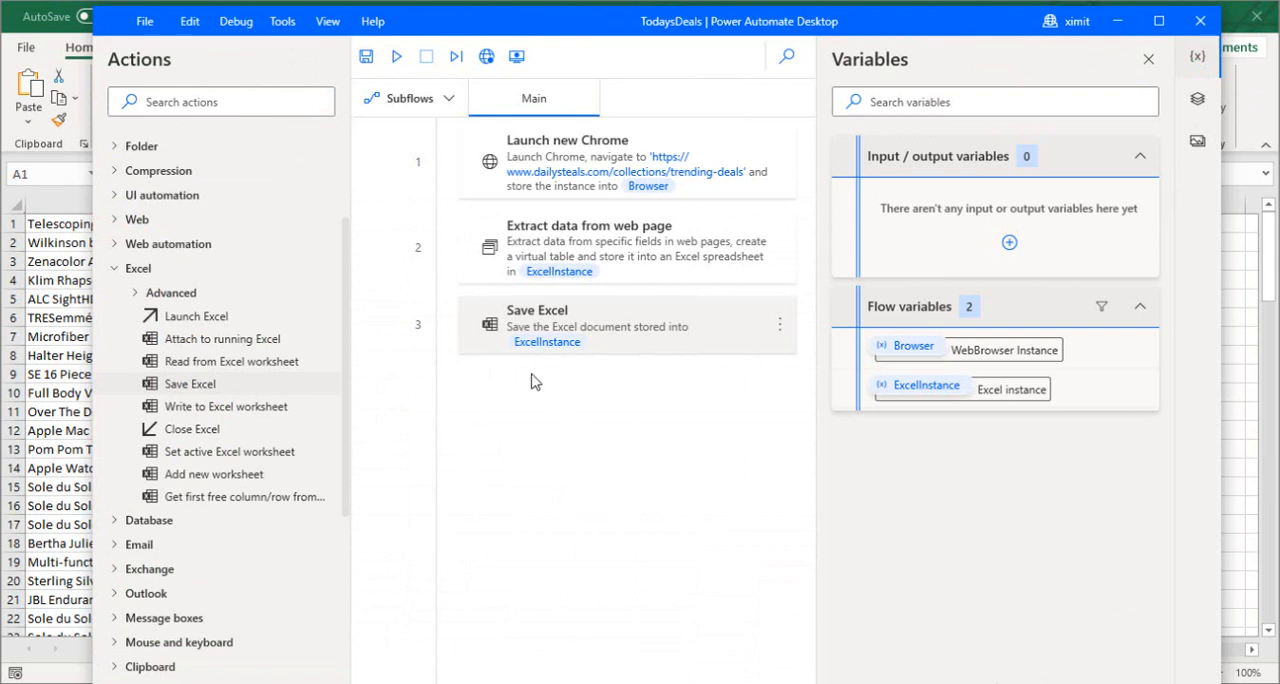